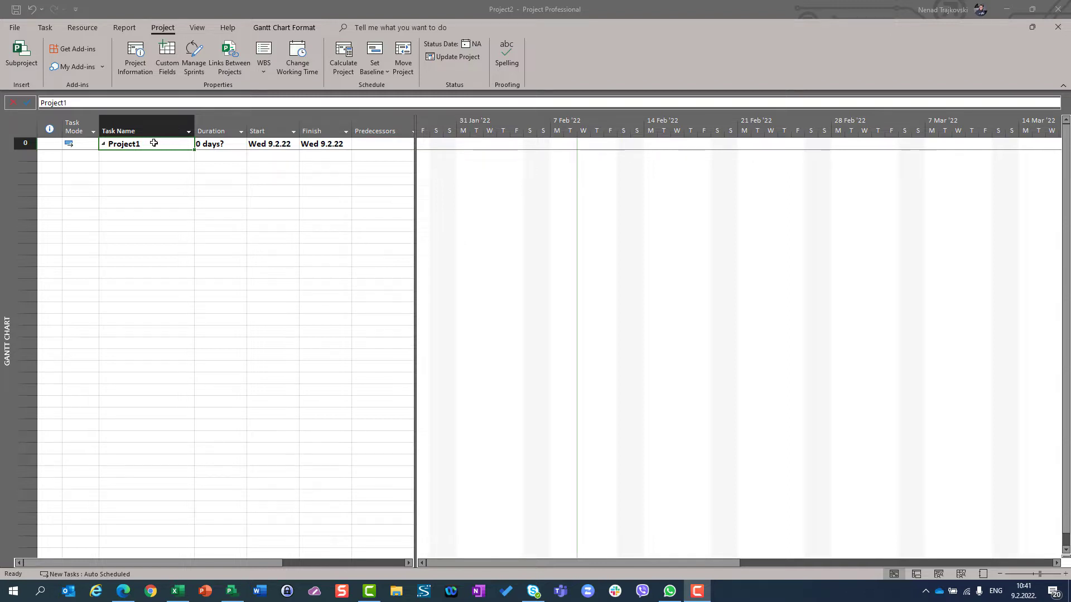
Rename the project summary task to "My Project"
click(153, 144)
click(153, 143)
text(A)
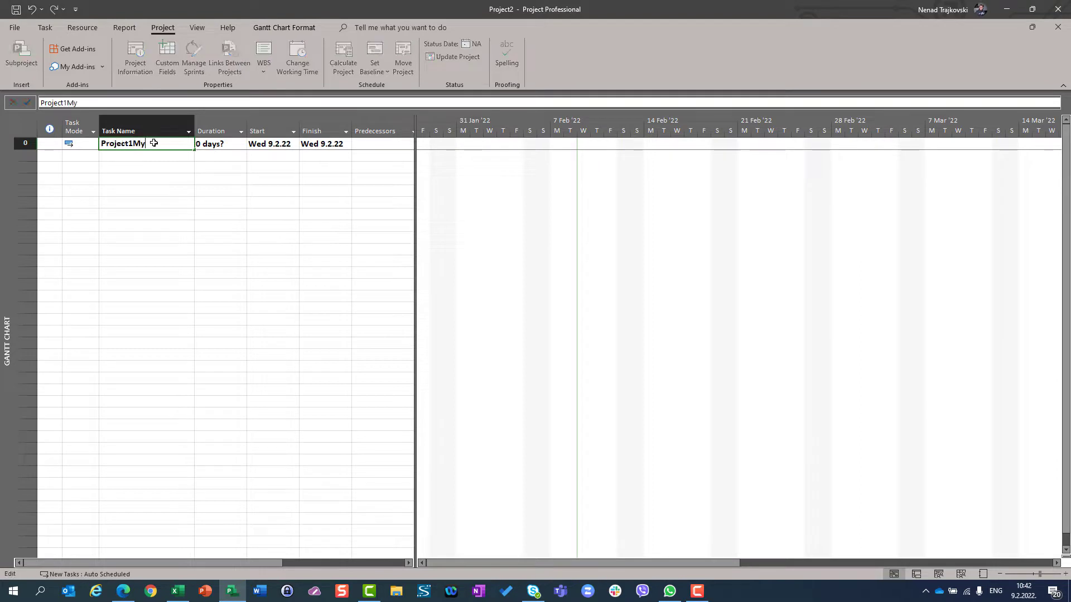
key(BackSpace)
key(BackSpace)
key(BackSpace)
key(BackSpace)
key(BackSpace)
key(BackSpace)
key(BackSpace)
key(BackSpace)
key(BackSpace)
text(My Project)
key(Return)
Add a task named "Task" under the project summary and give it a duration of 2 days
text(Task)
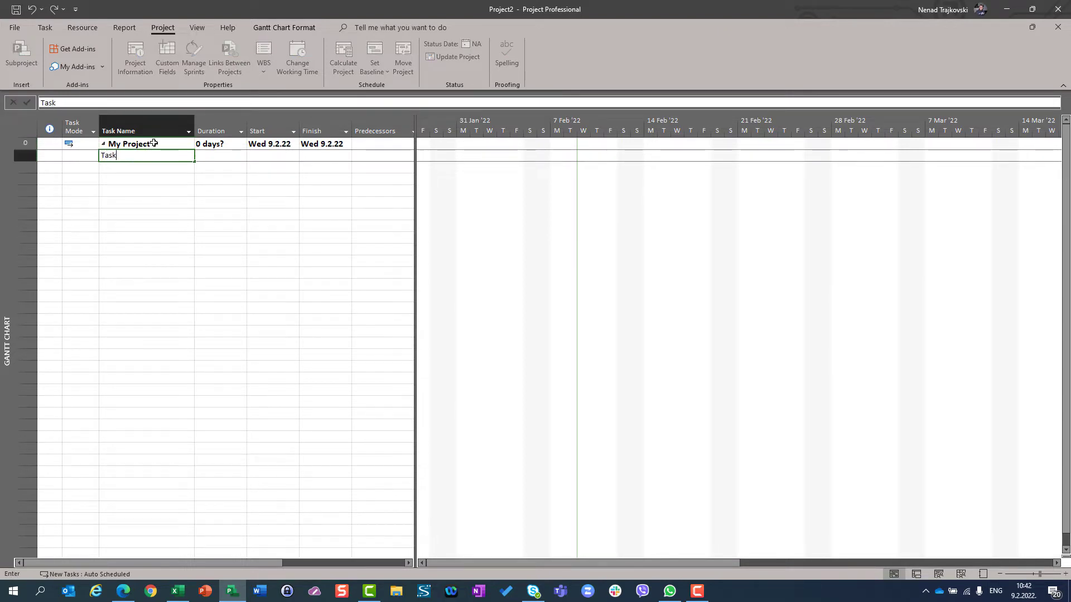
key(Return)
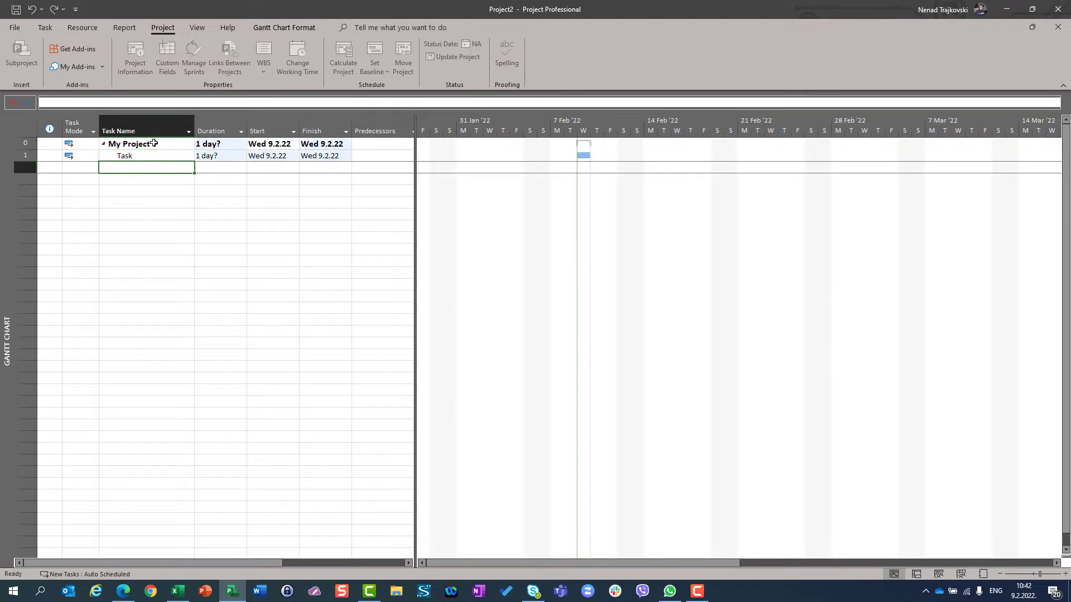
key(Up)
key(Right)
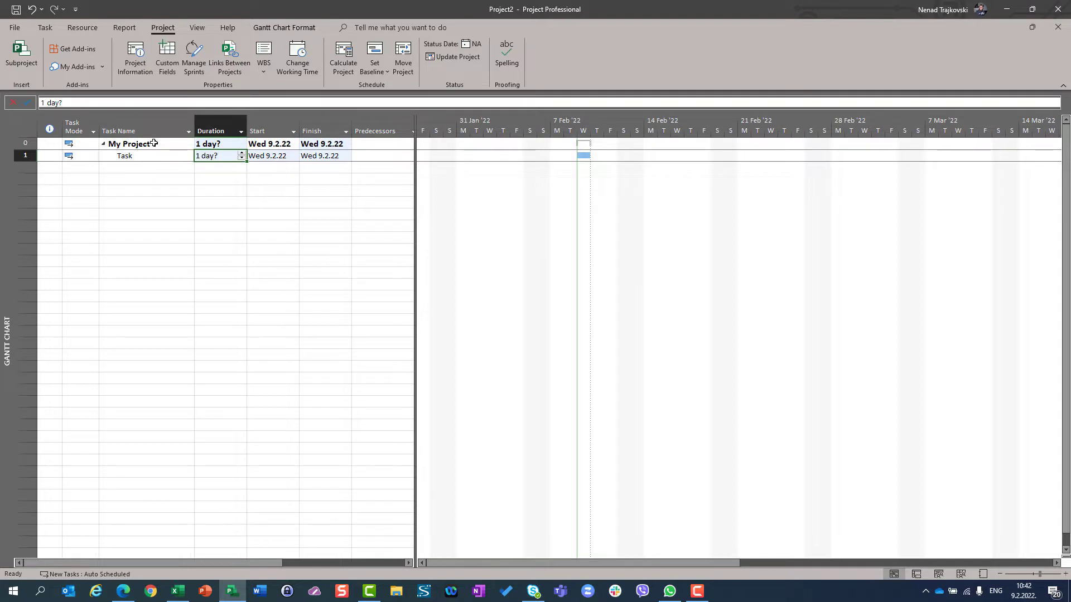
text(2)
key(Return)
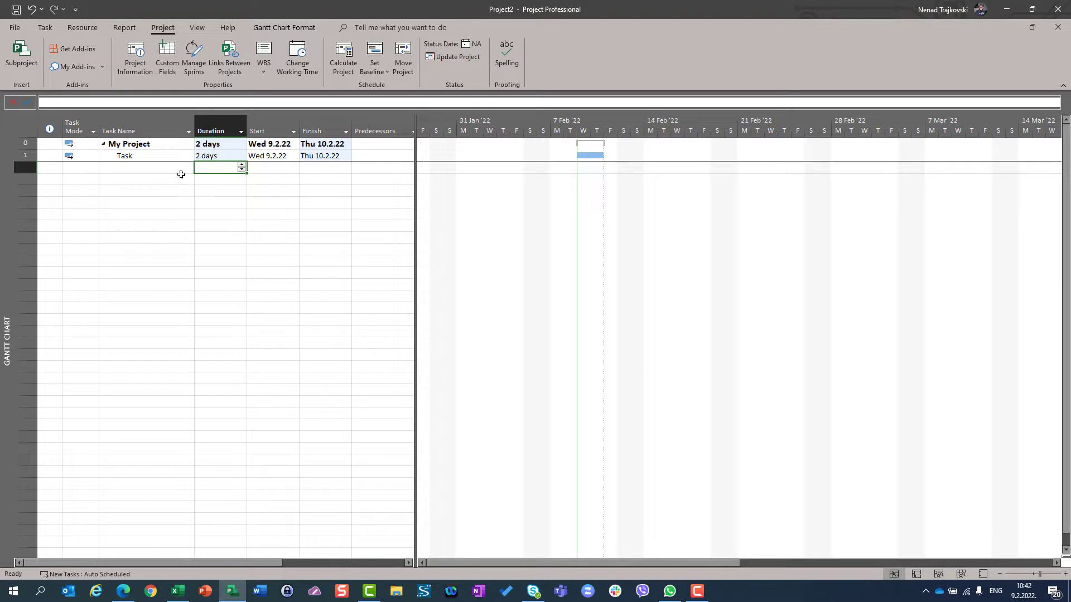
Set the duration of the task to 6 days
click(212, 156)
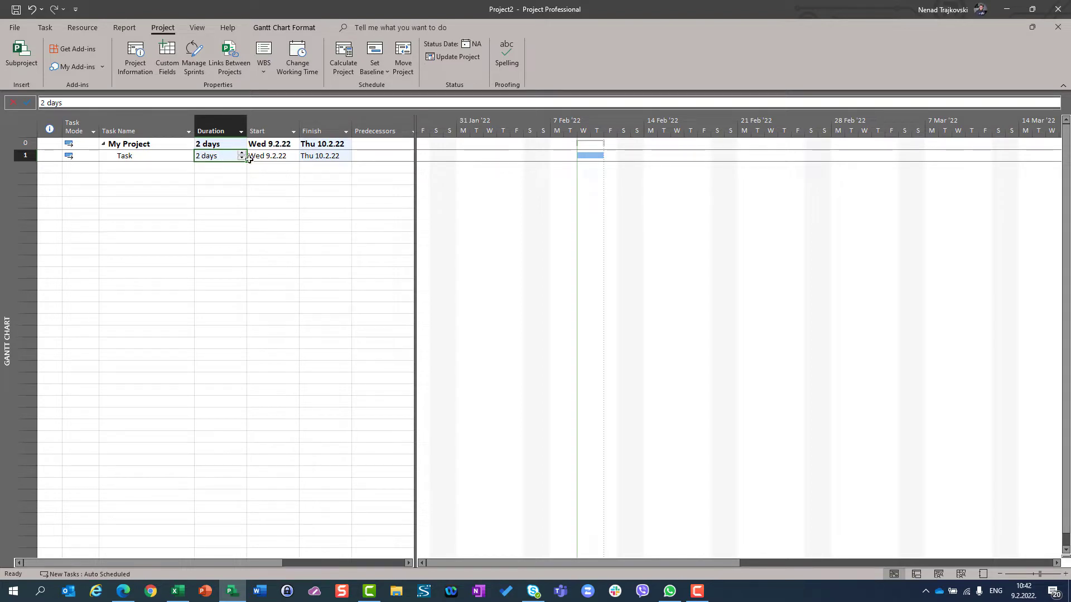
click(330, 158)
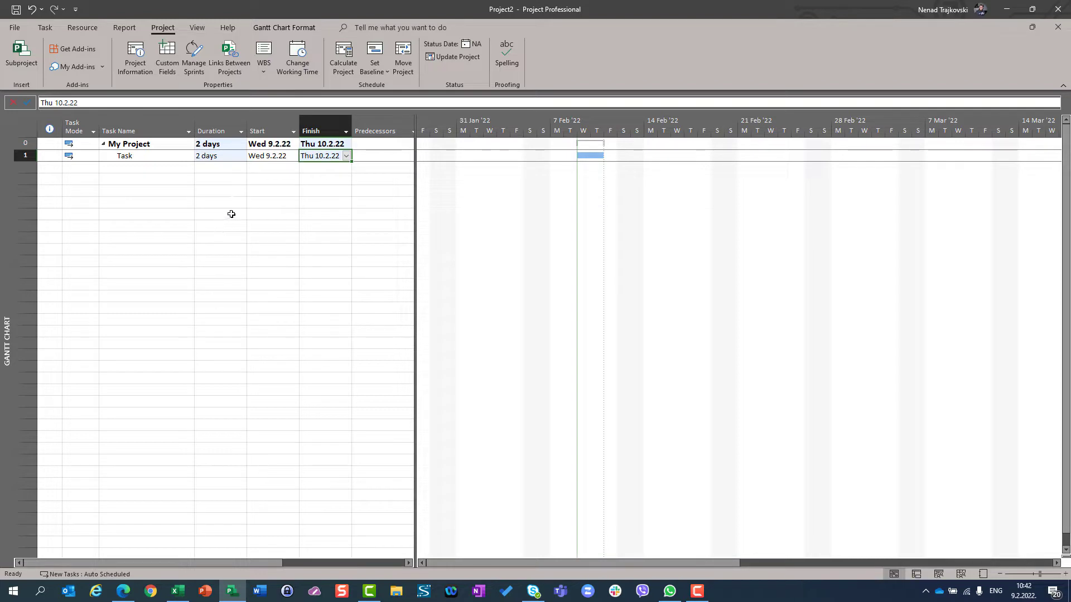
click(224, 159)
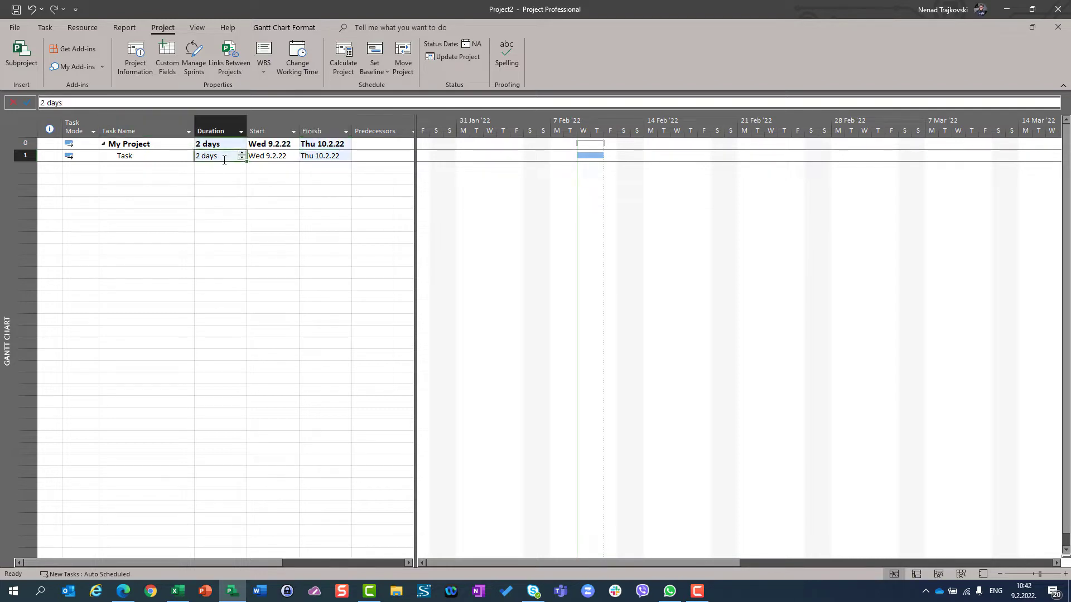
text(6)
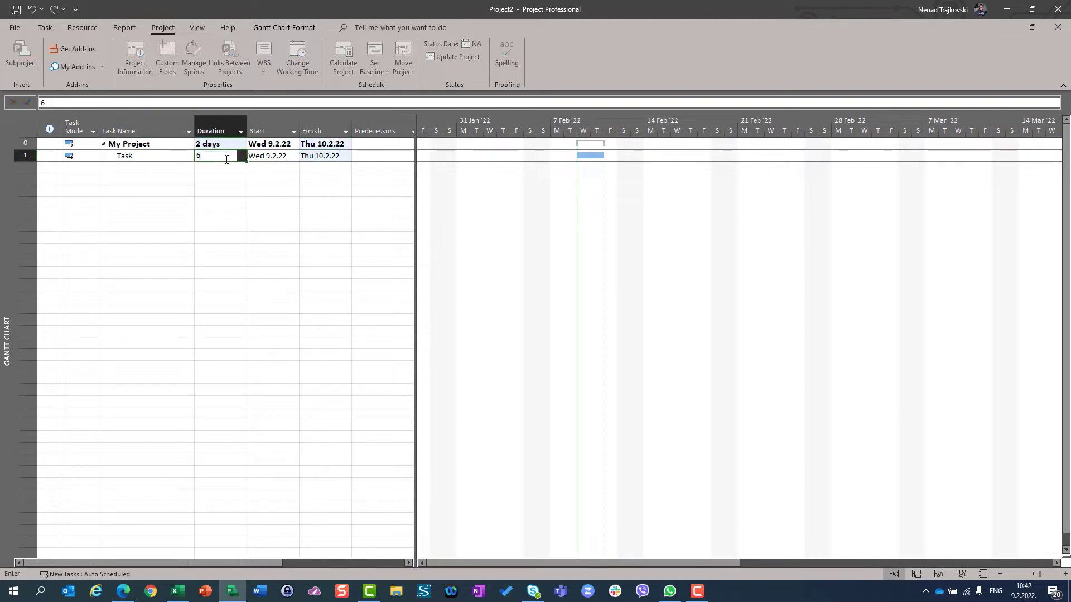
key(Return)
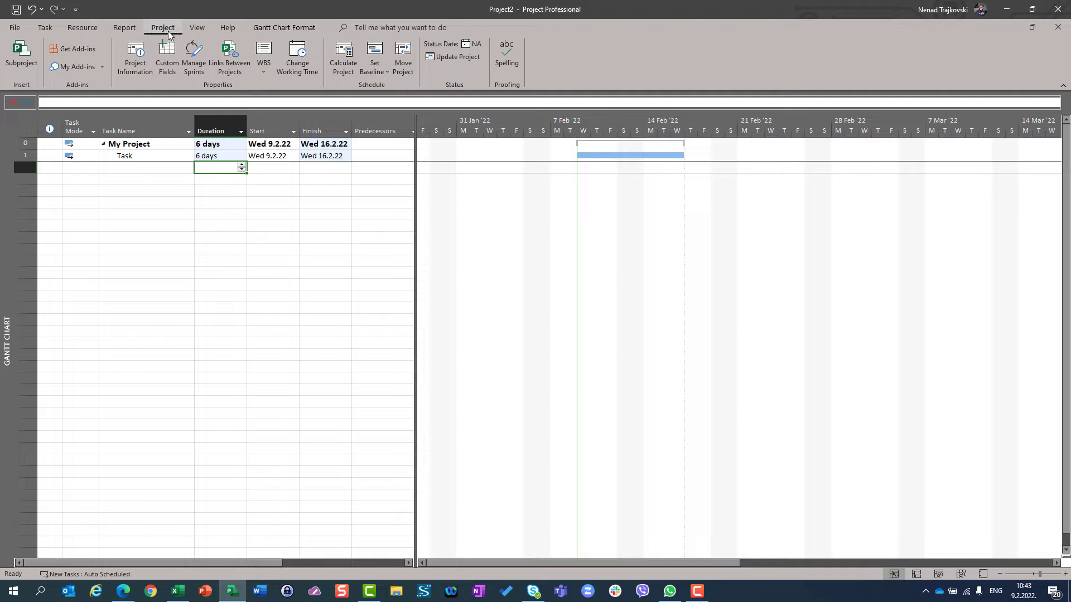
Set the project's start date to Mon 7.2.2022 in the project information
click(136, 65)
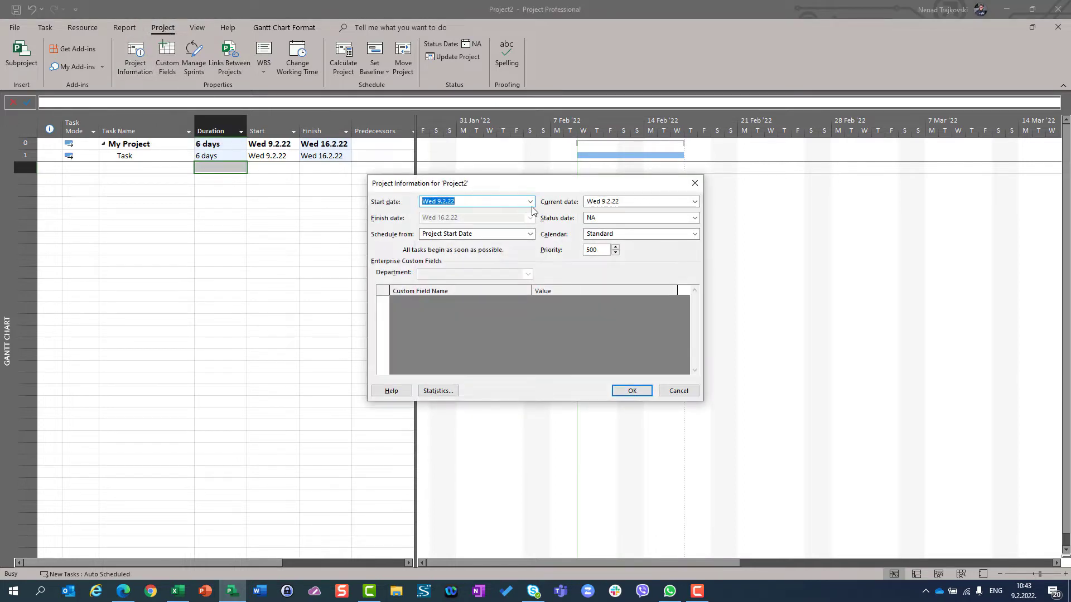
click(530, 202)
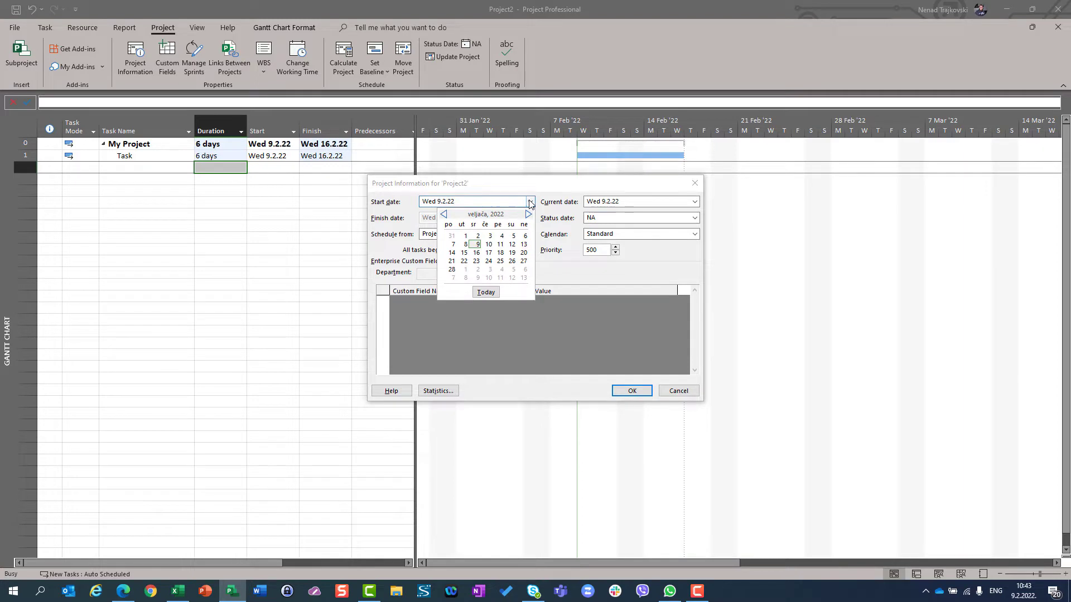
click(453, 246)
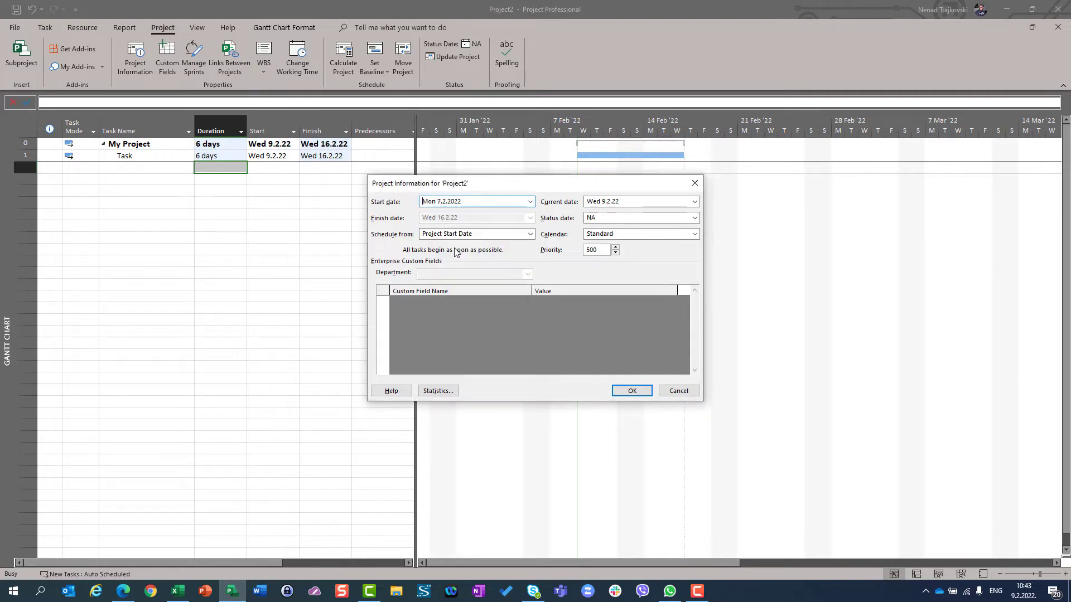
click(628, 391)
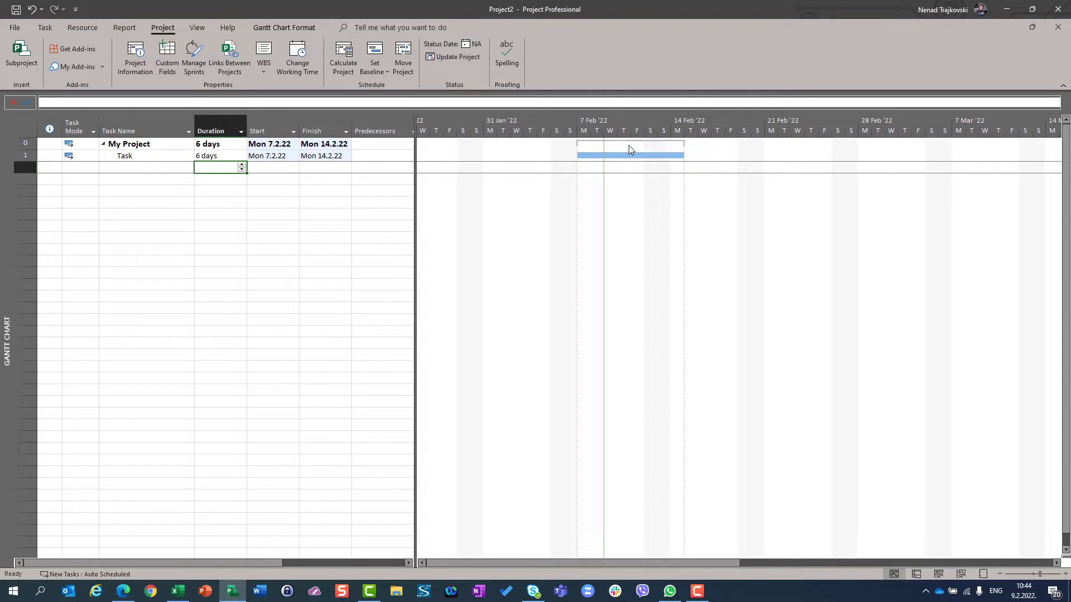
Shorten the task's duration to 1 day
click(237, 156)
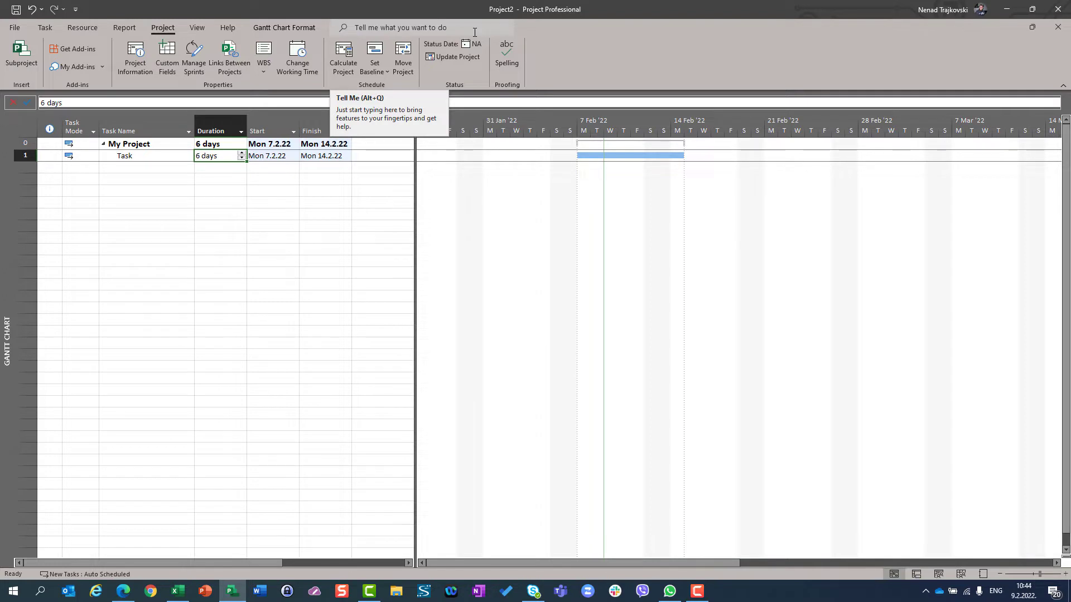
text(1)
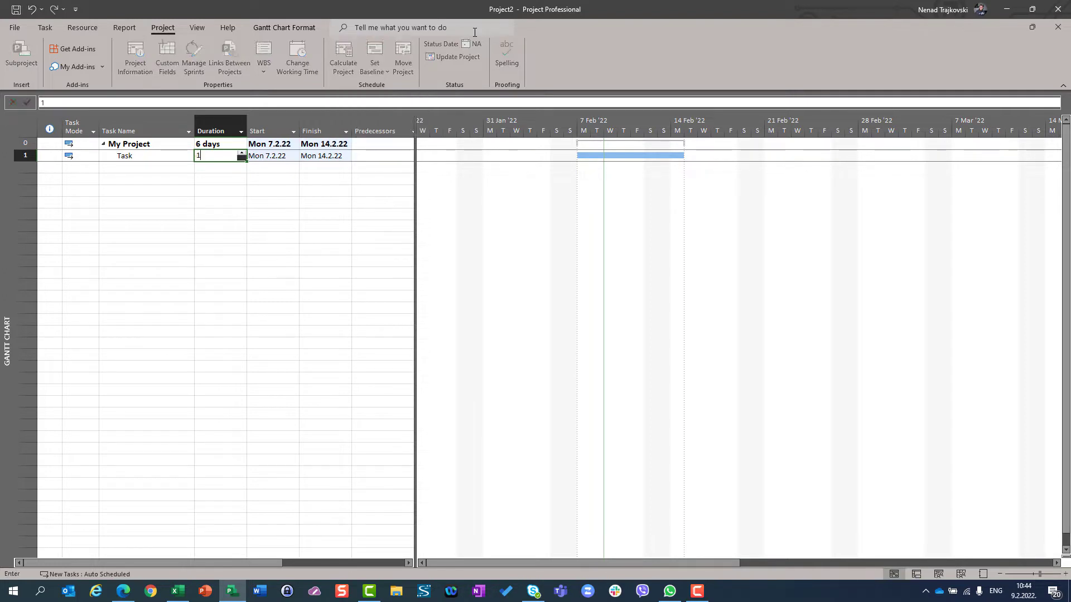
key(Return)
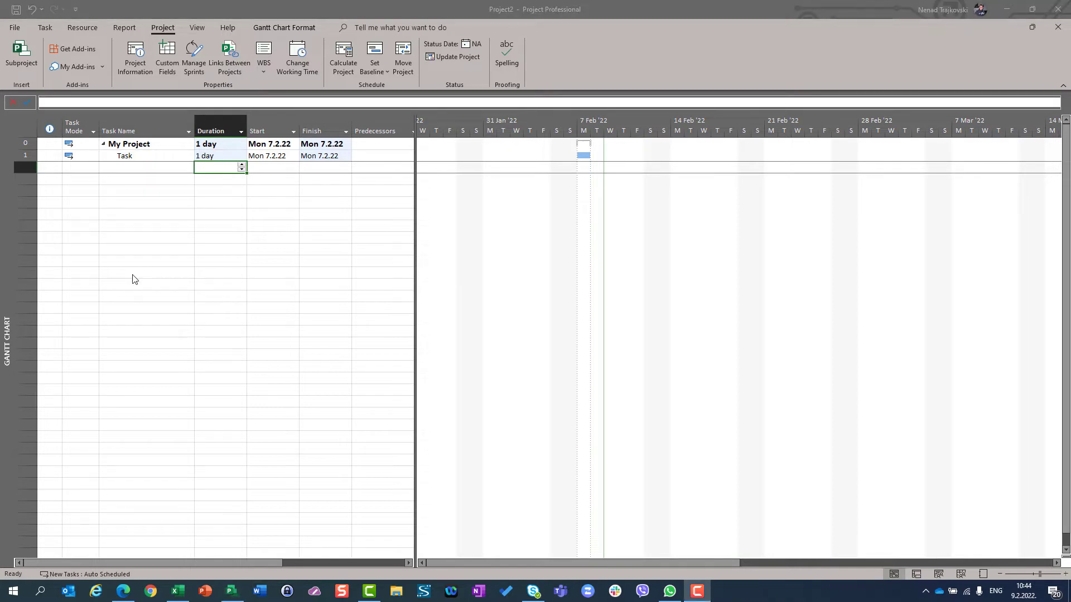
Examine the default start and end times in the project's scheduling options, leaving without changes
click(19, 29)
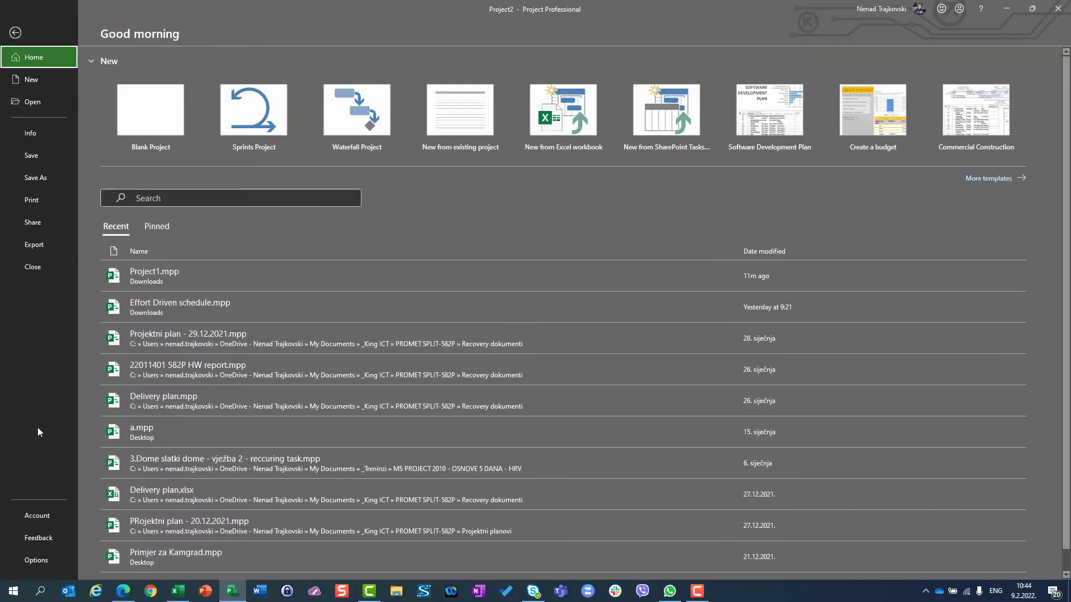
click(37, 560)
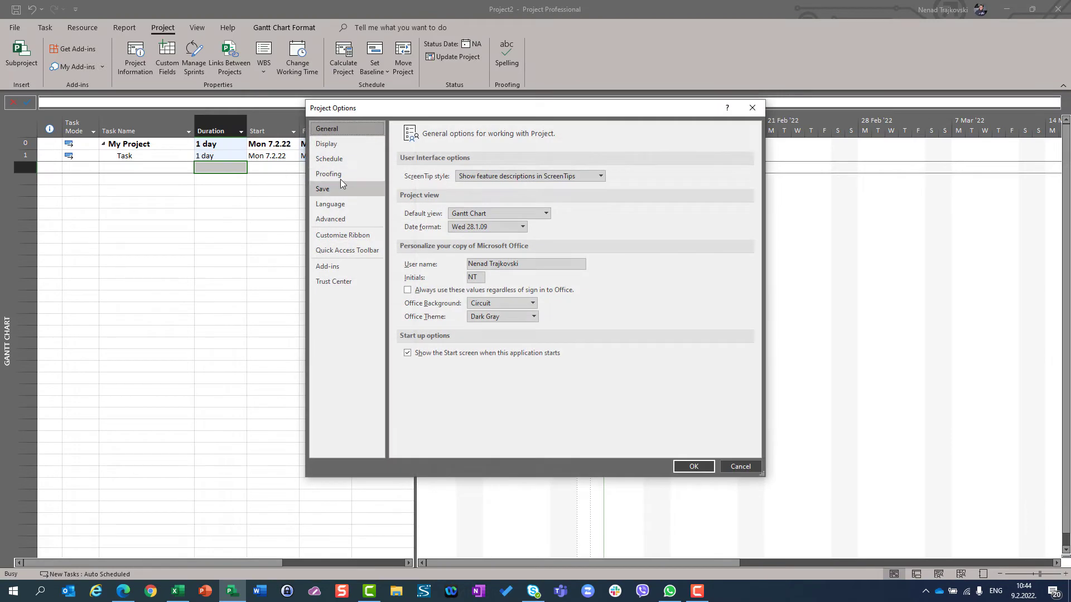
click(337, 162)
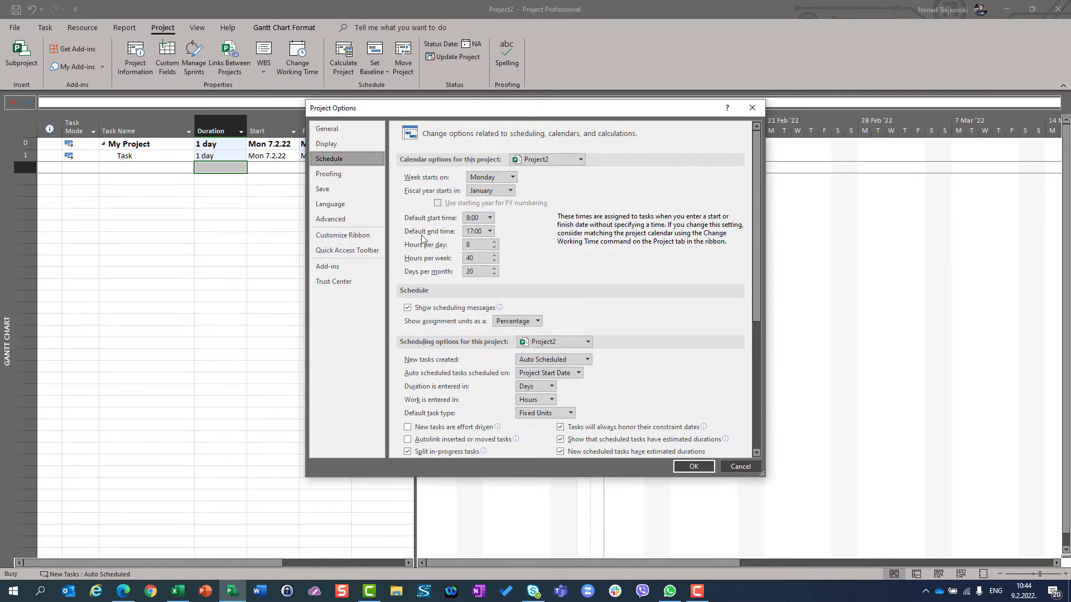
double_click(470, 217)
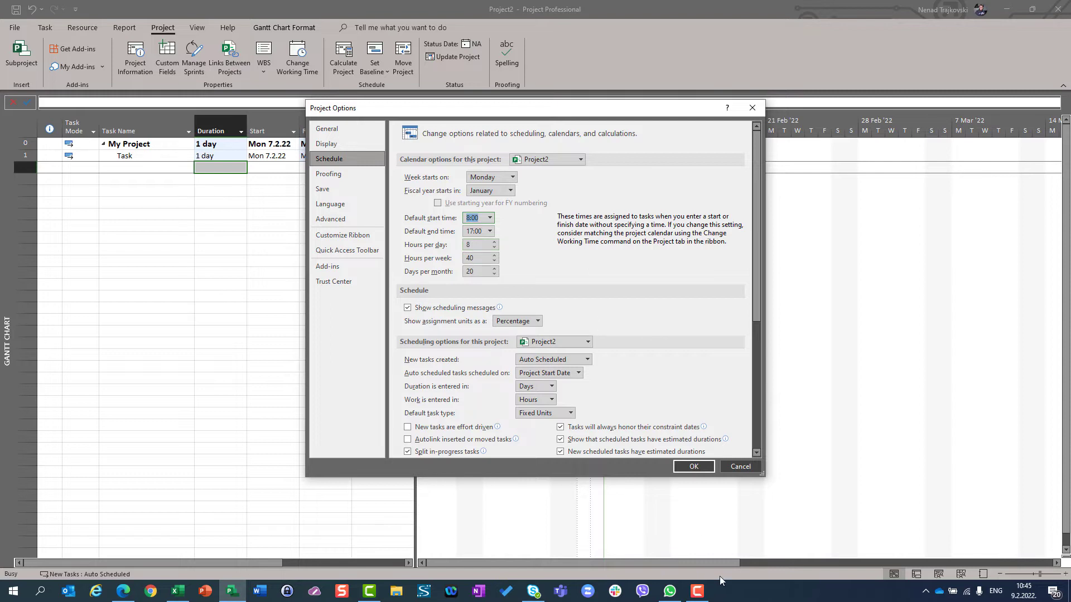
click(738, 468)
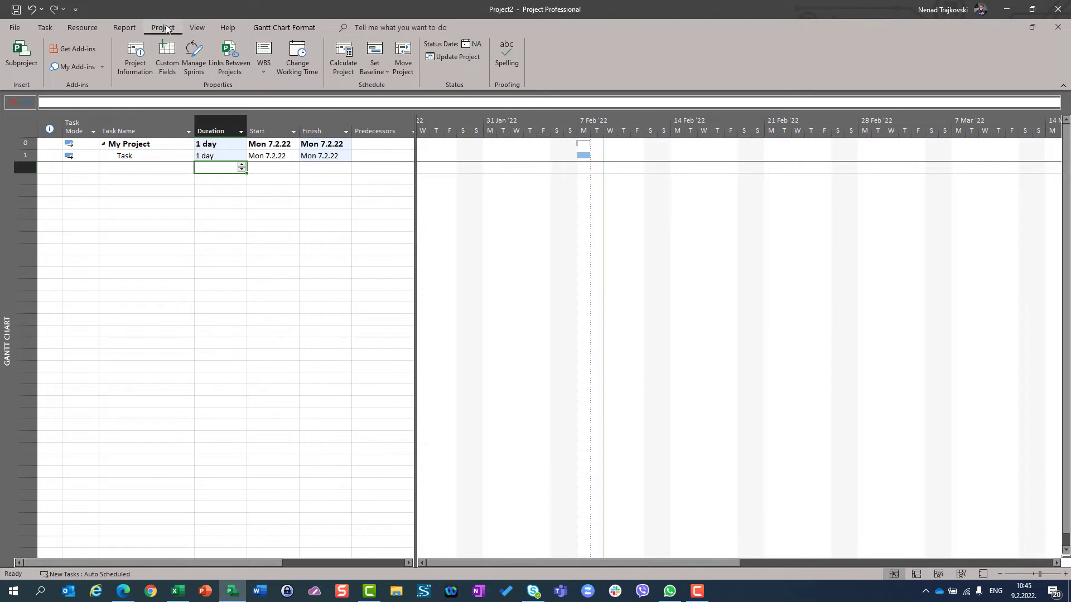
Review the Standard calendar's default work week details for the days Monday through Friday, and leave without changes
click(295, 64)
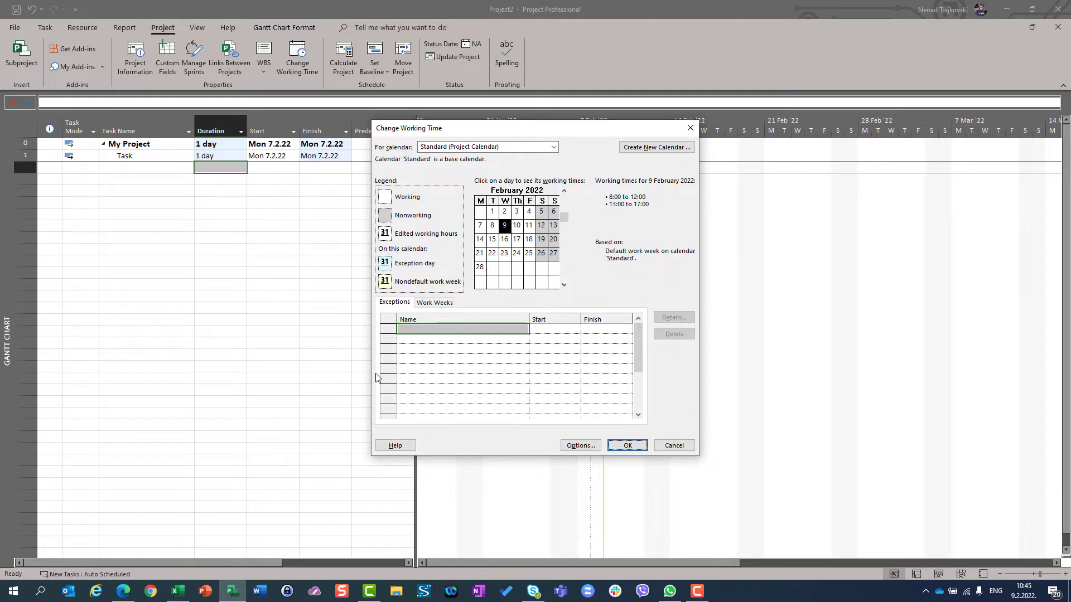
click(435, 302)
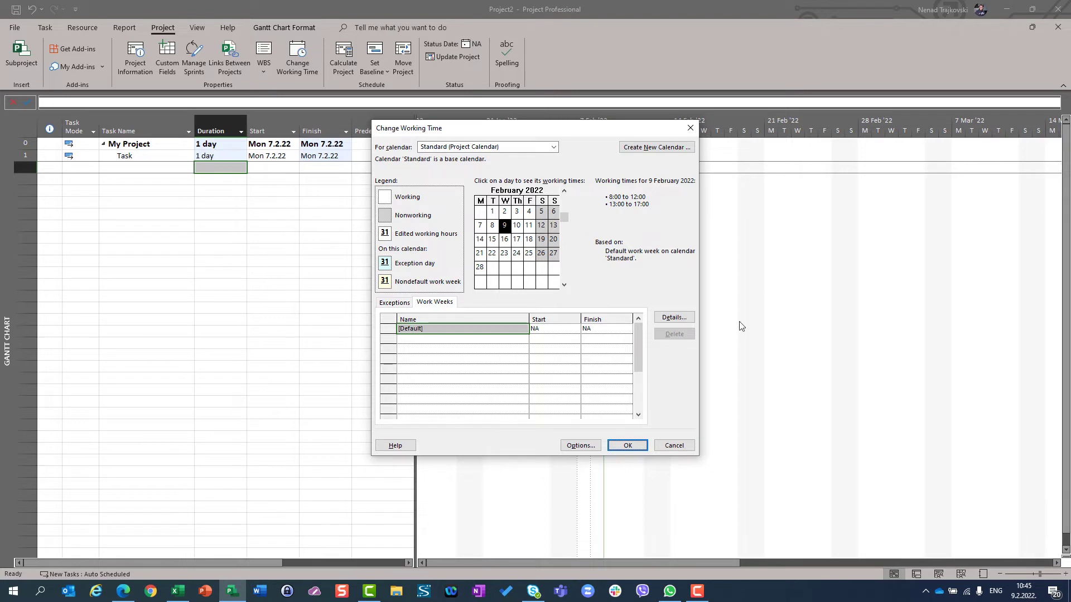
click(692, 317)
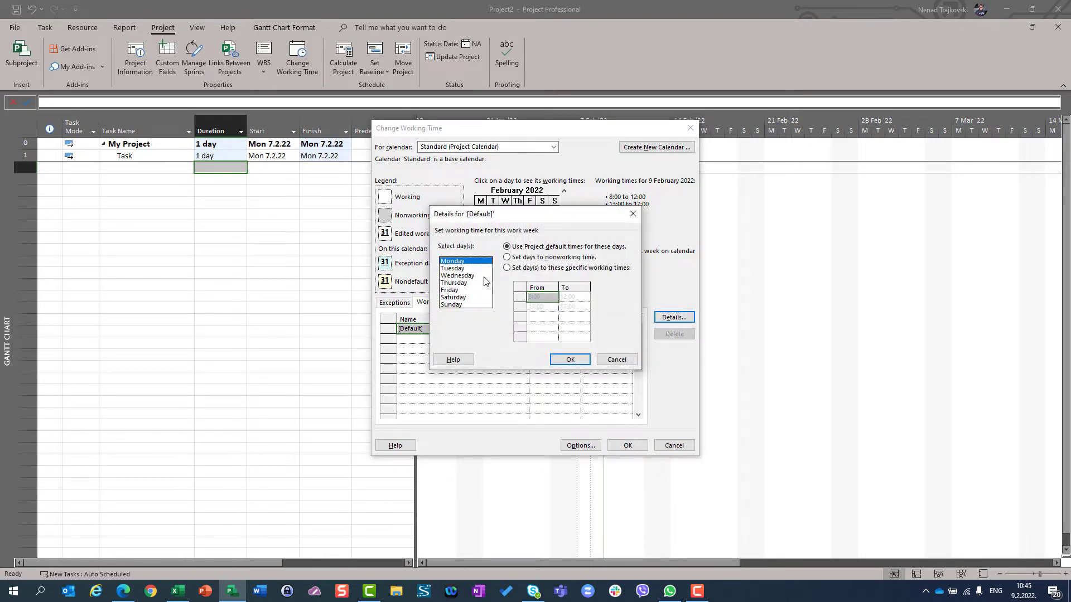
click(453, 270)
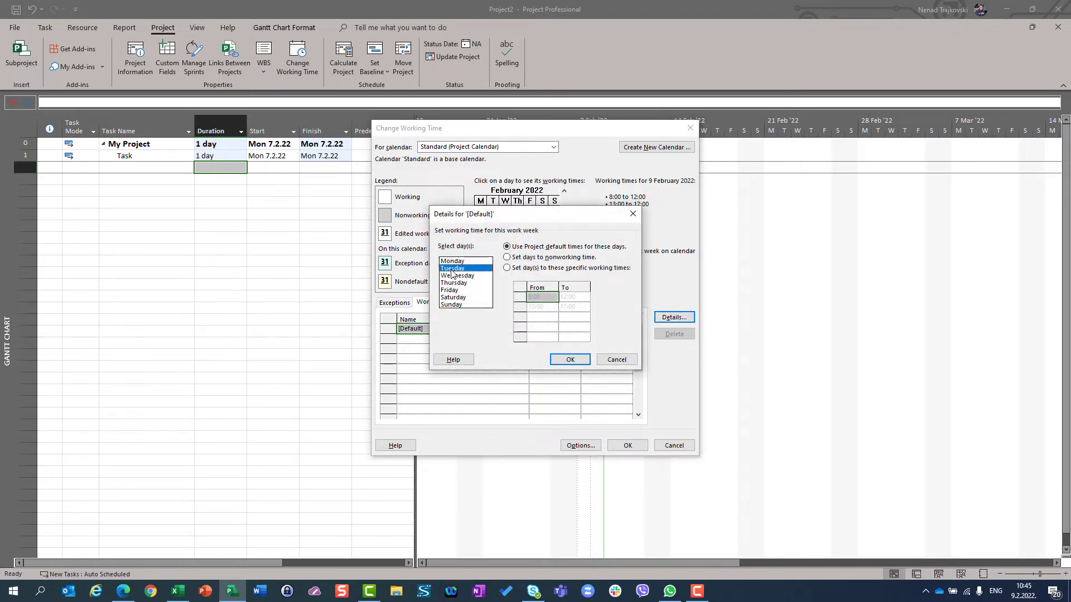
click(453, 277)
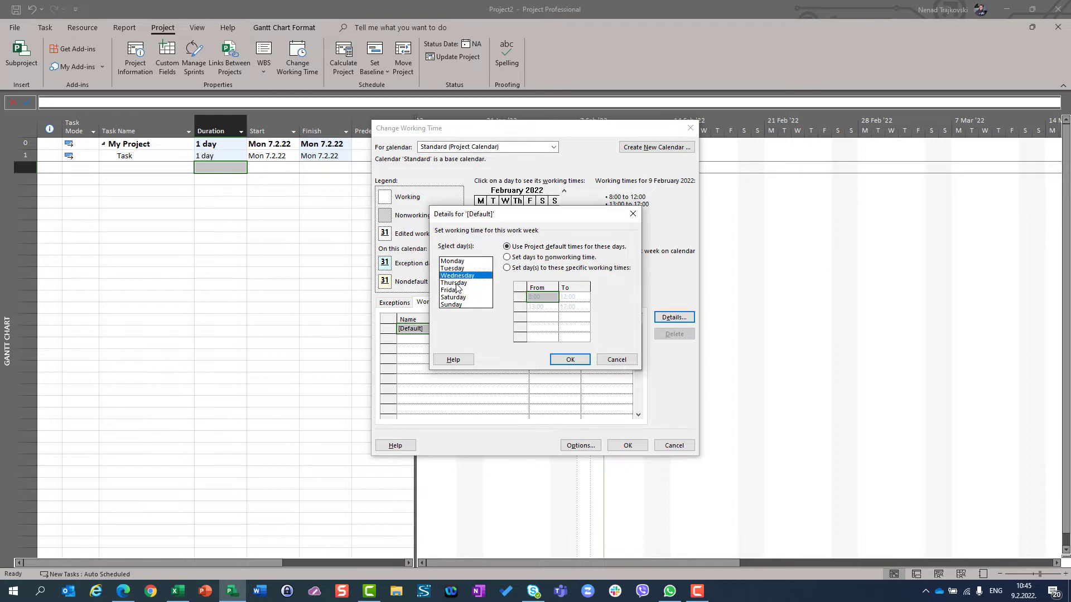
click(457, 284)
click(457, 290)
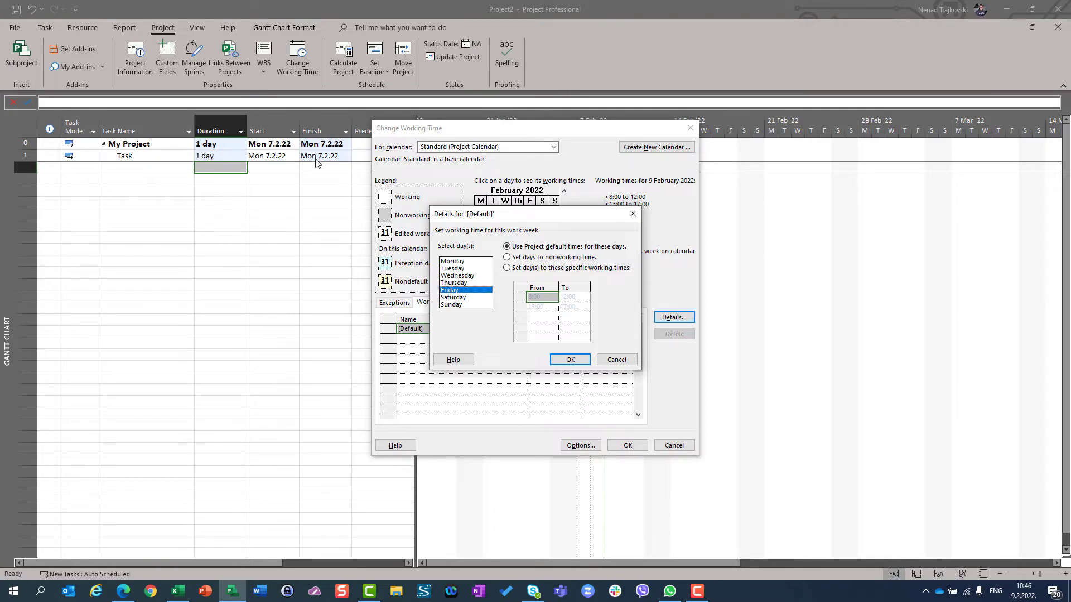
click(622, 361)
click(675, 445)
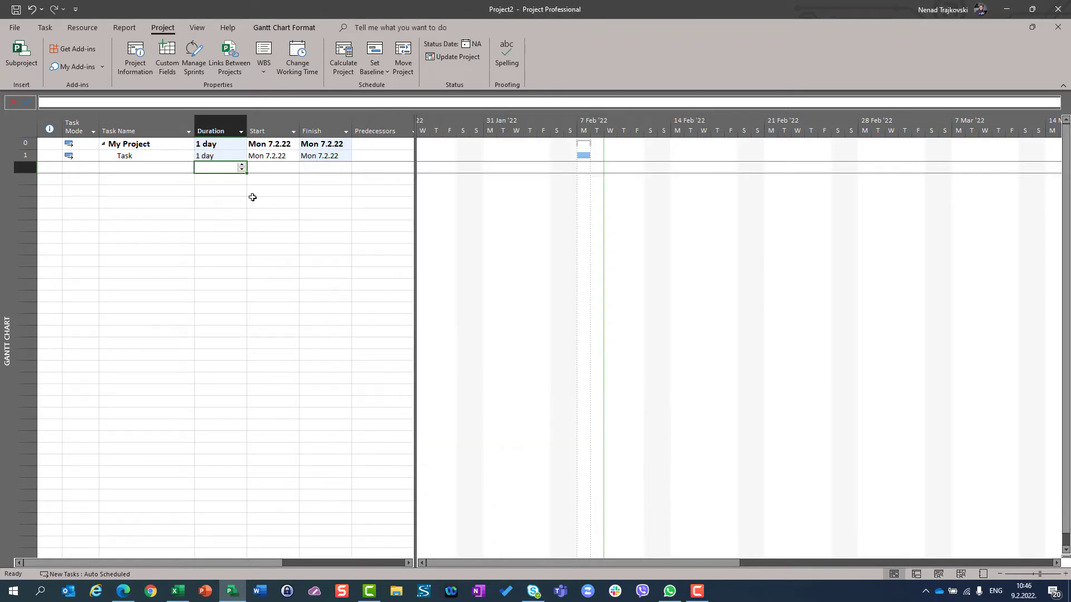
Change the task's duration to 2 days and return it to 1 day
click(225, 156)
text(2)
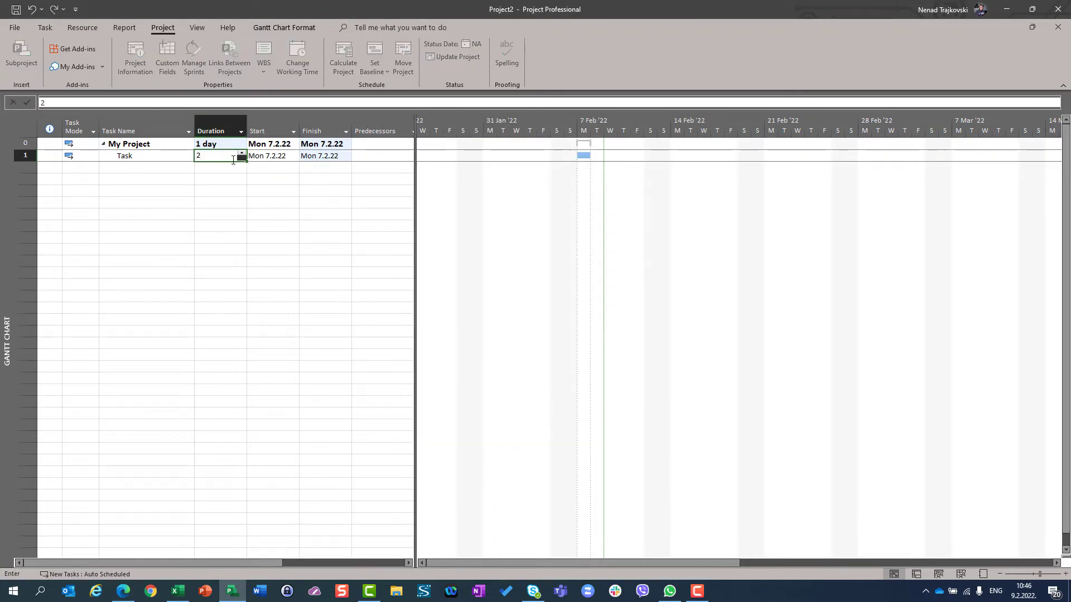
key(Return)
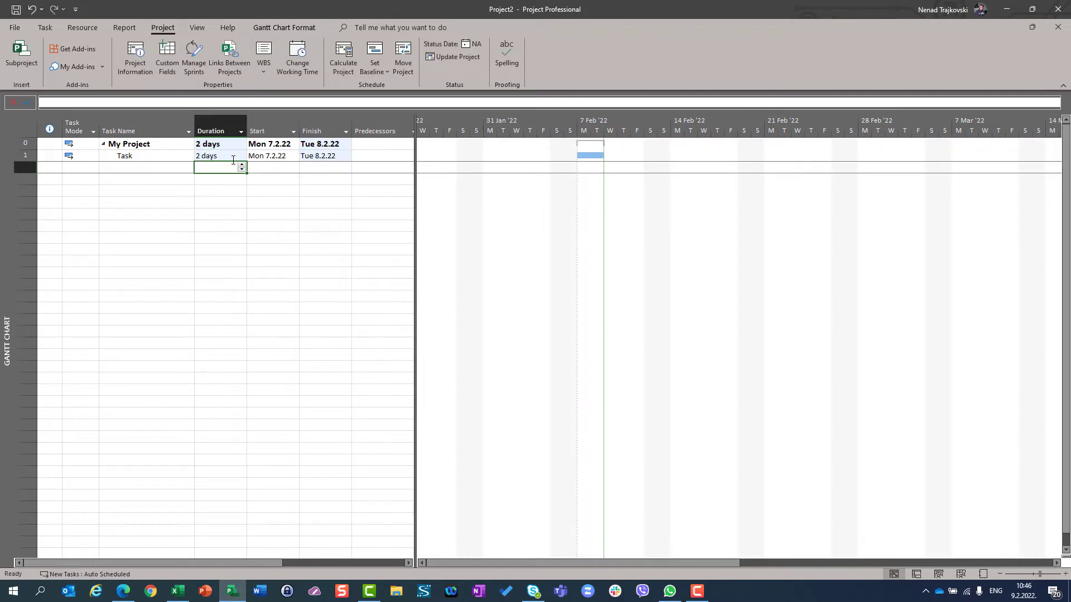
click(233, 160)
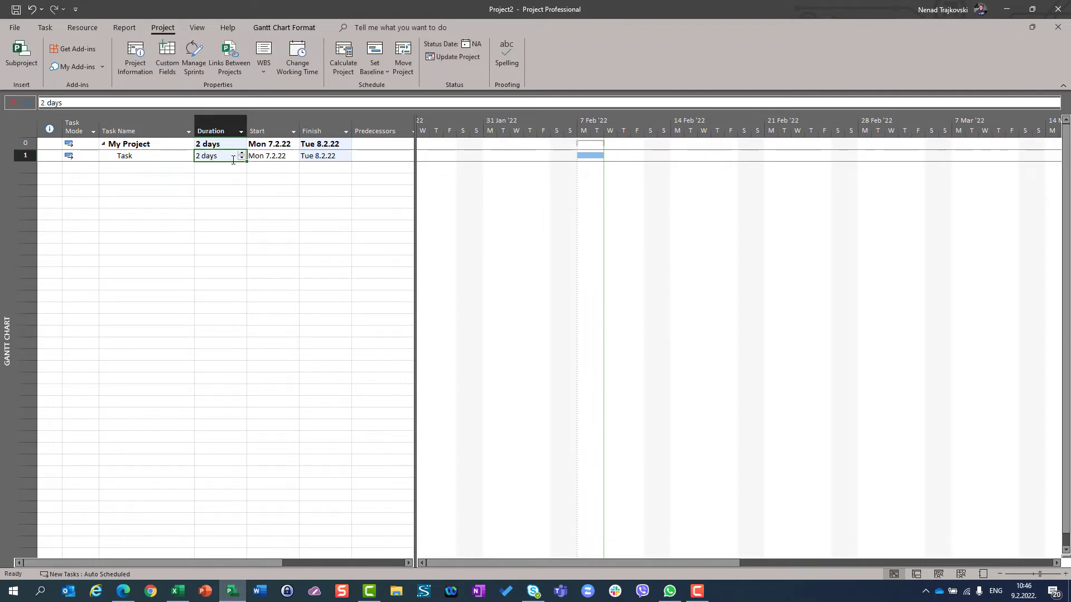
text(1)
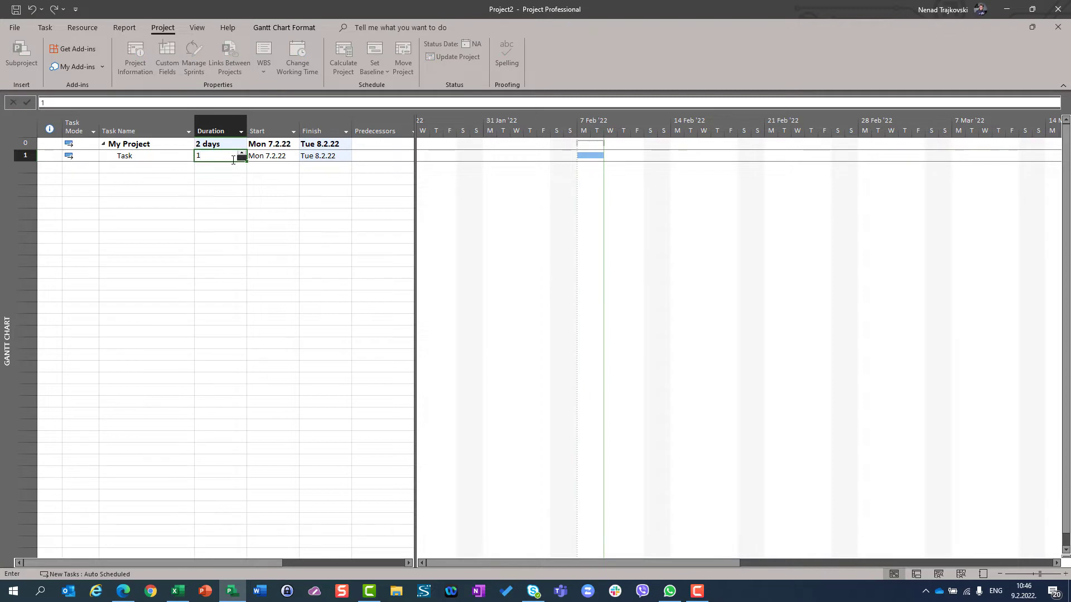
key(Return)
Rename the existing task under My Project as Task 1
key(Left)
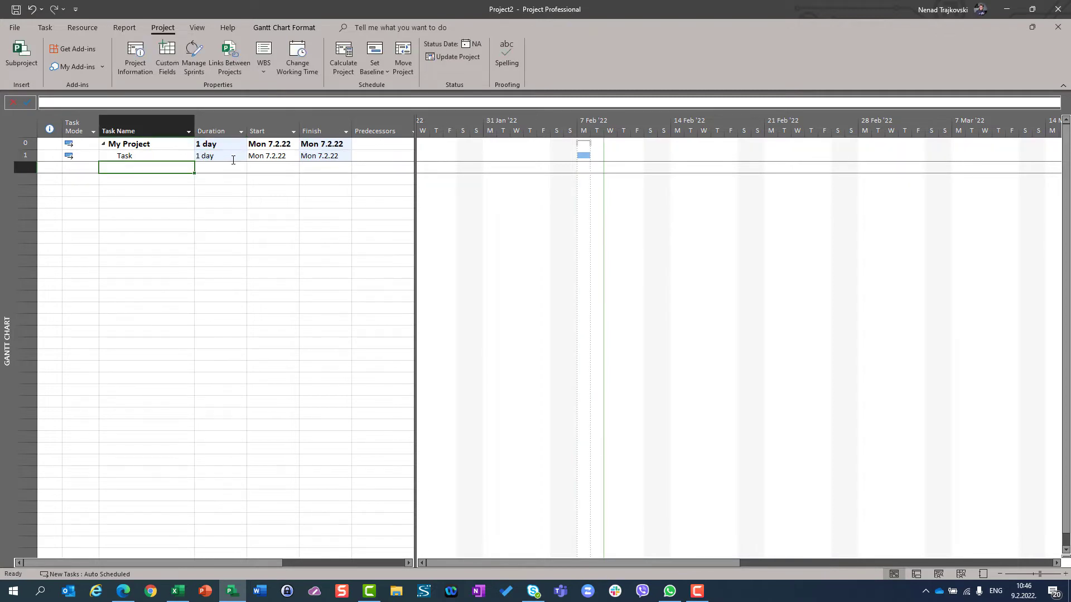
key(Up)
text(Task 1)
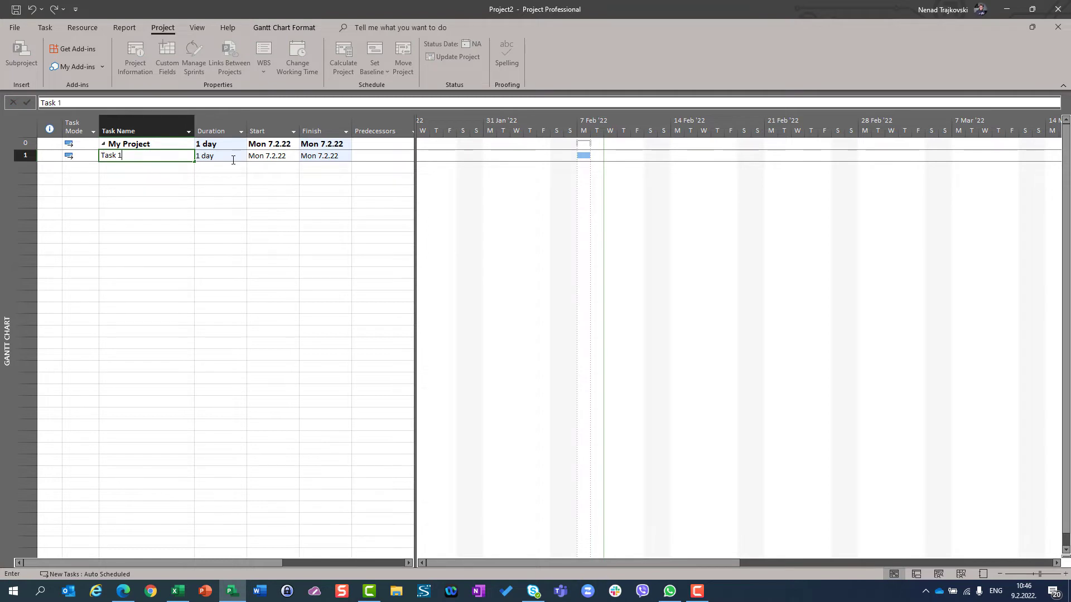
key(Return)
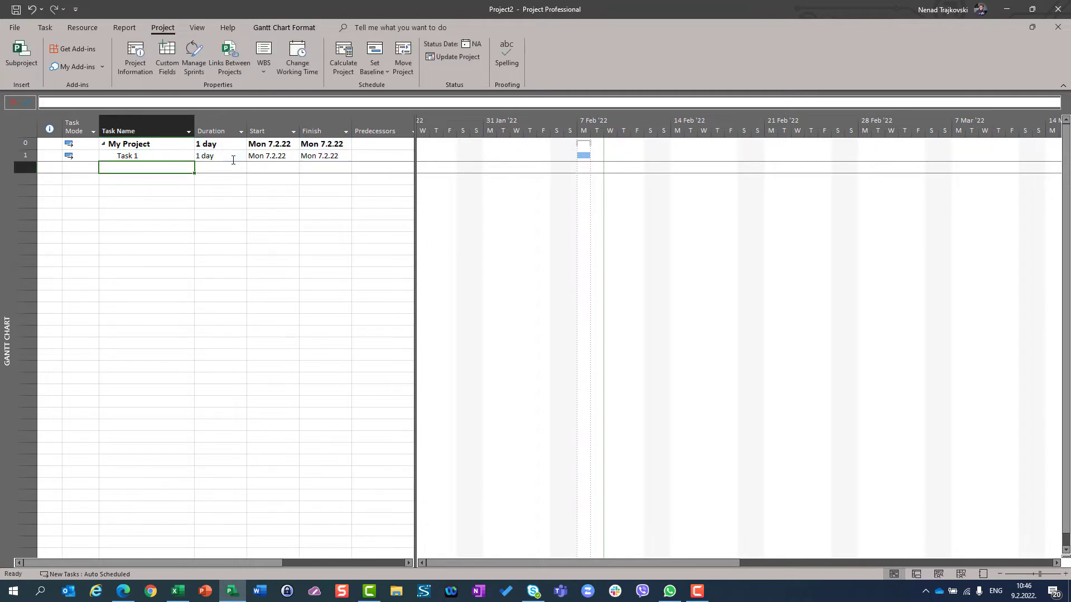
Add a second task named Task 2 below Task 1 and set its duration to 2 days
text(Task 2)
key(Return)
key(Up)
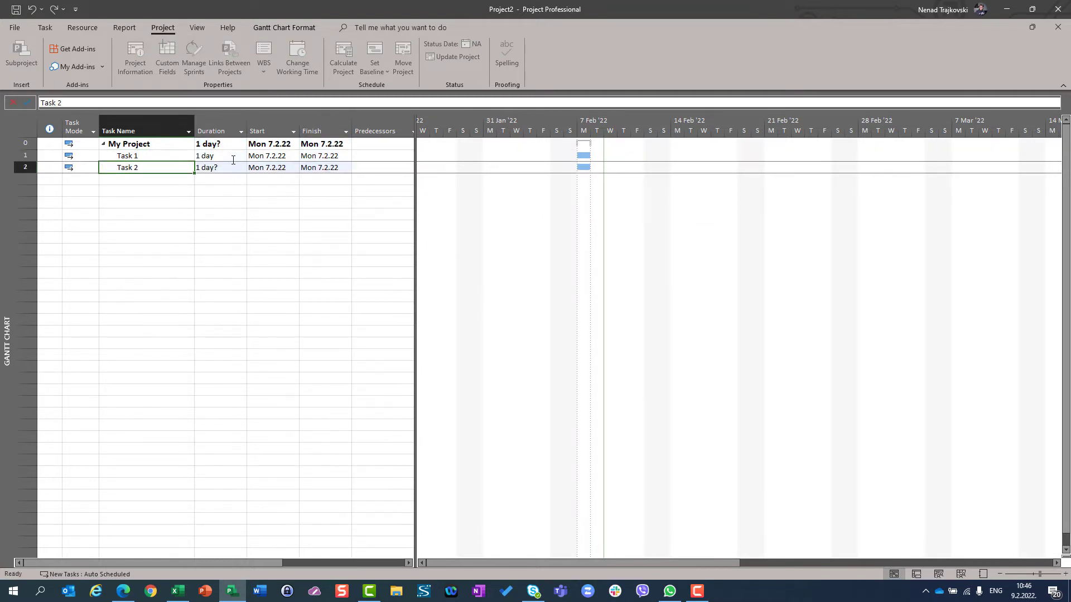
key(Right)
text(2)
key(Return)
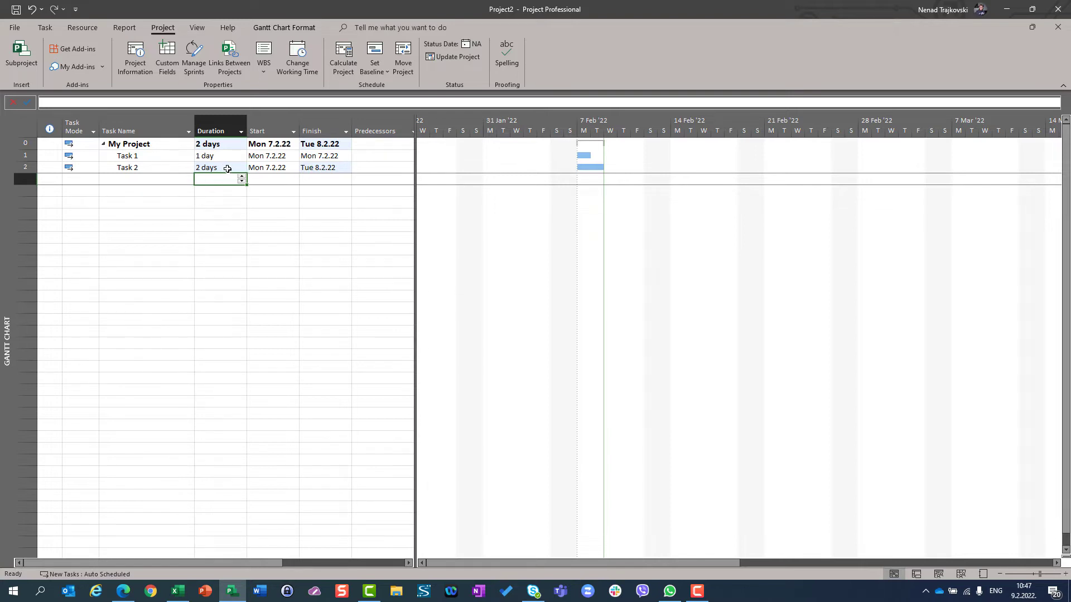
Check the hours per day setting in the project's scheduling options and leave it without changes
click(14, 28)
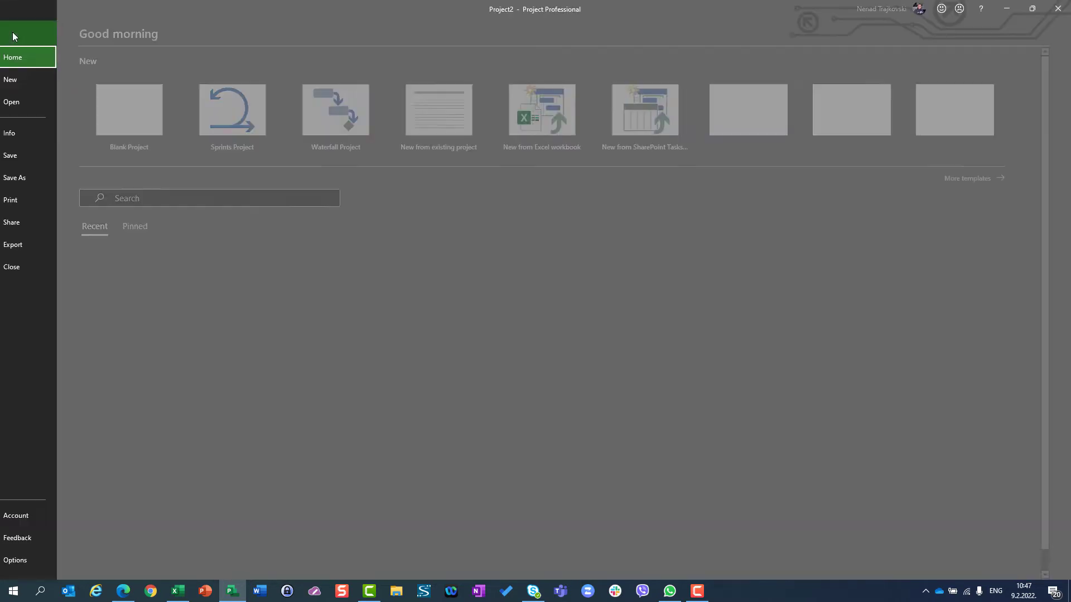
click(35, 560)
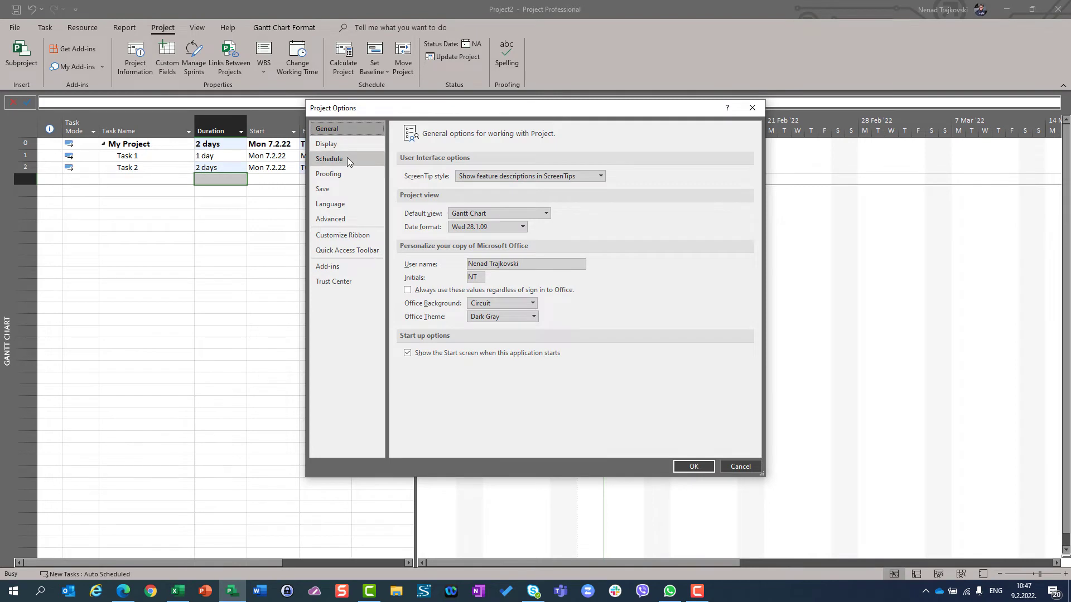
click(347, 159)
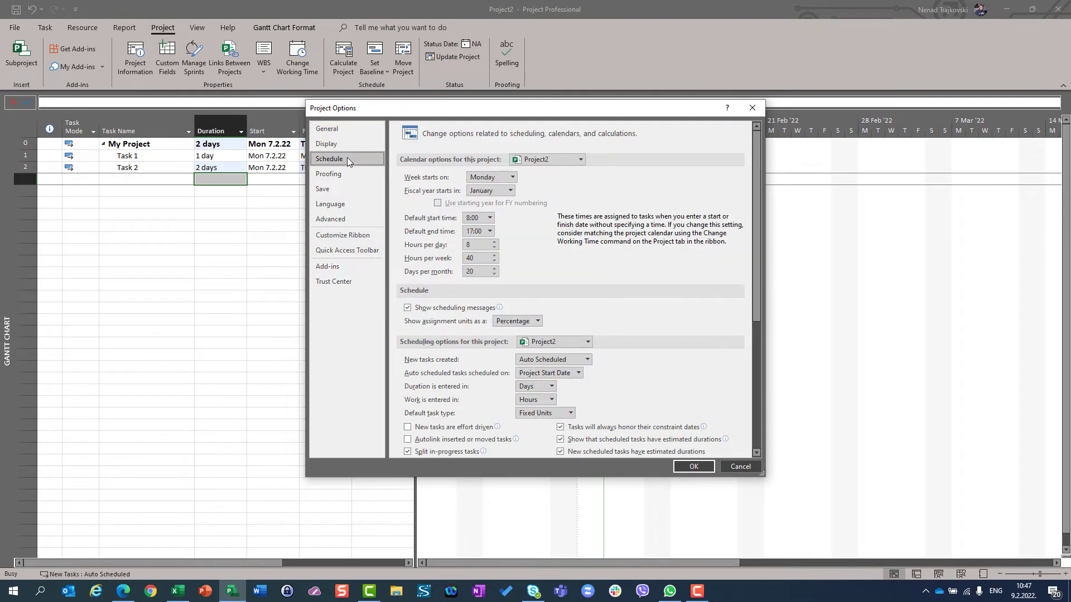
double_click(474, 245)
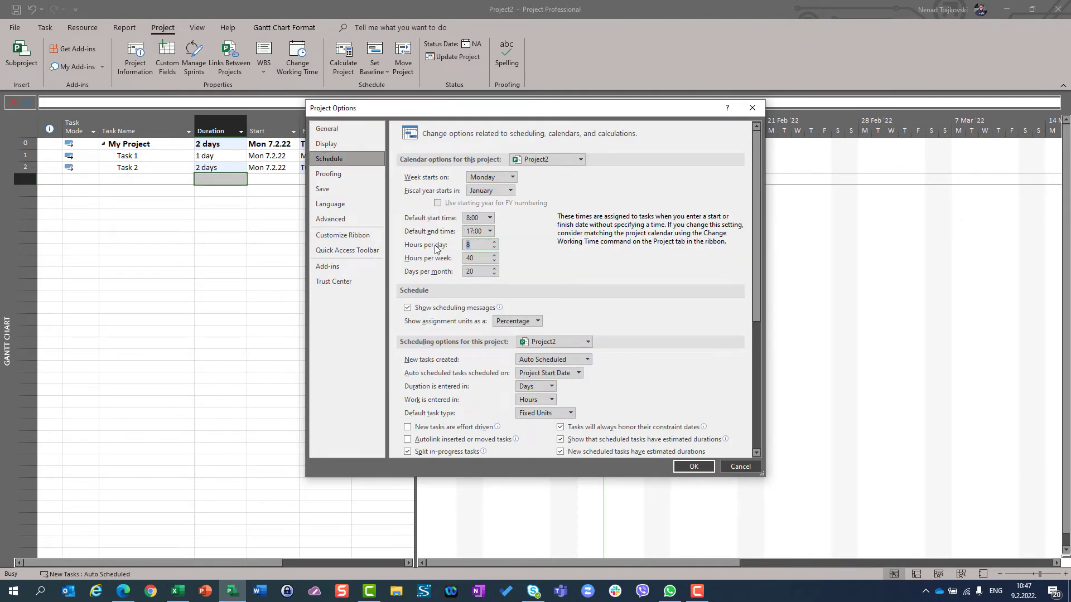
key(Escape)
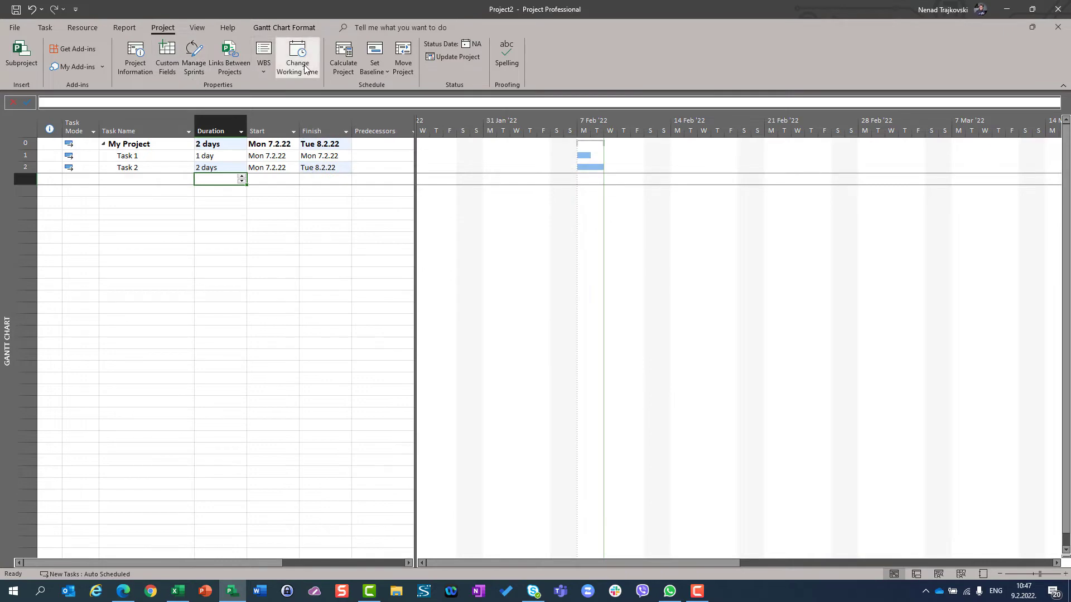
Check the Standard calendar's default work week hours for Monday and leave without changes
click(305, 68)
click(435, 303)
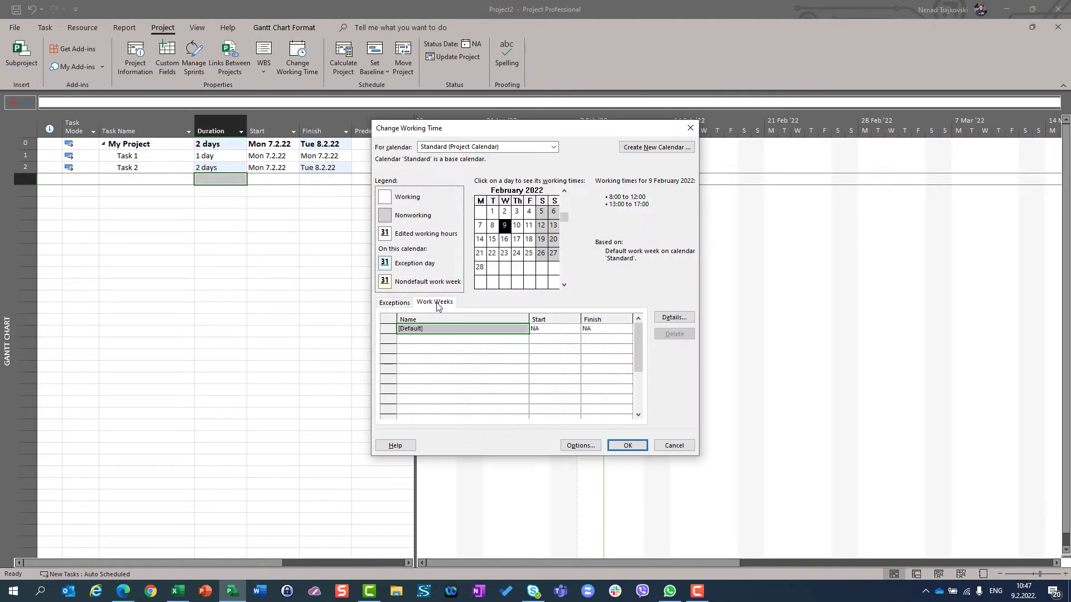
click(675, 318)
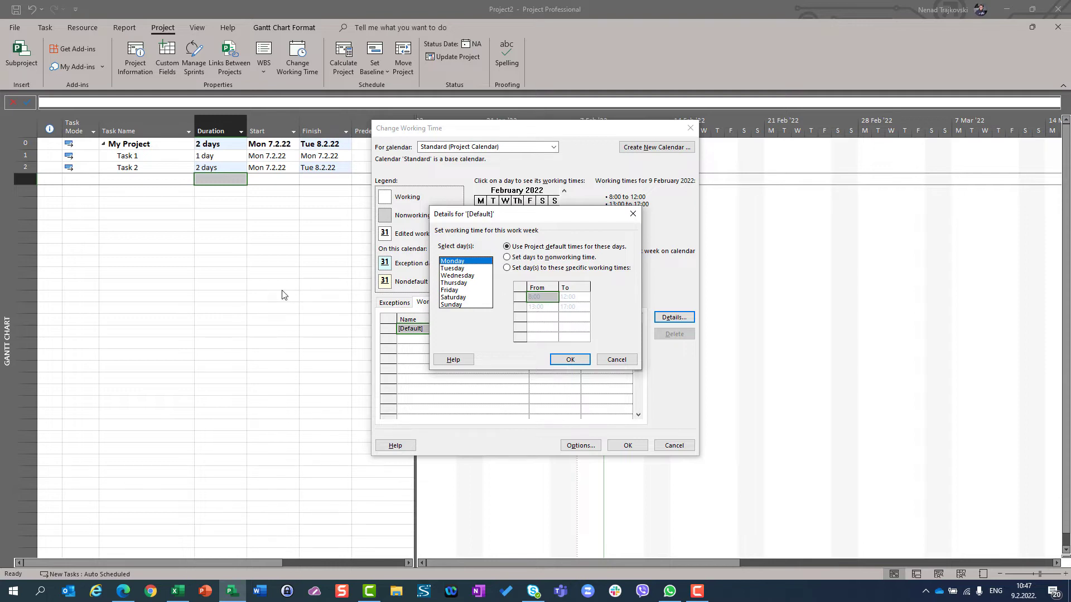
key(Escape)
key(Escape)
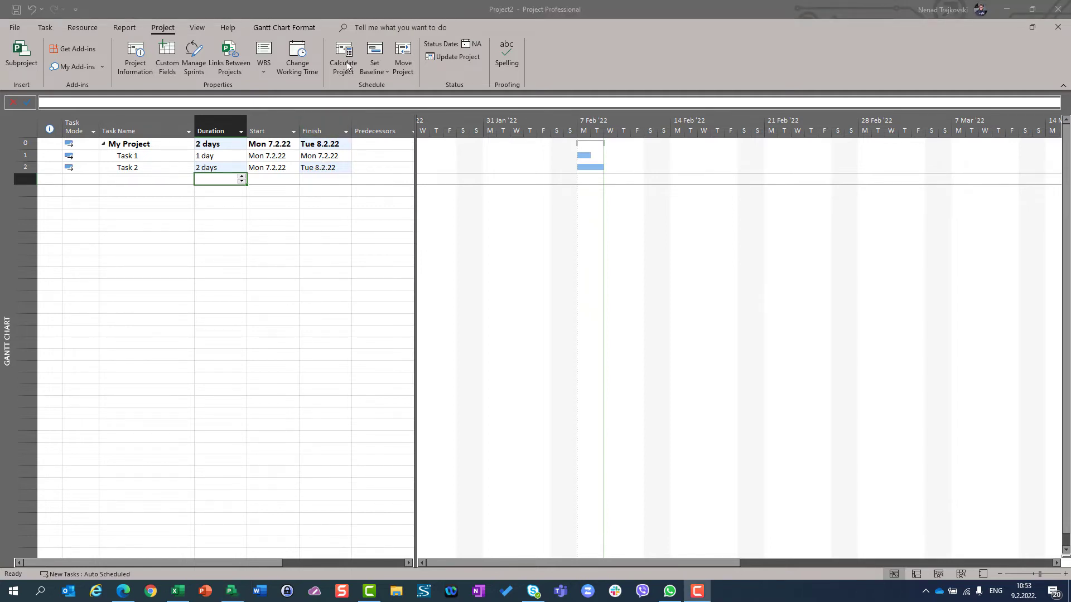
In the Standard calendar's default work week, give Monday to Friday specific working times and remove the 13:00 to 17:00 shift
click(305, 54)
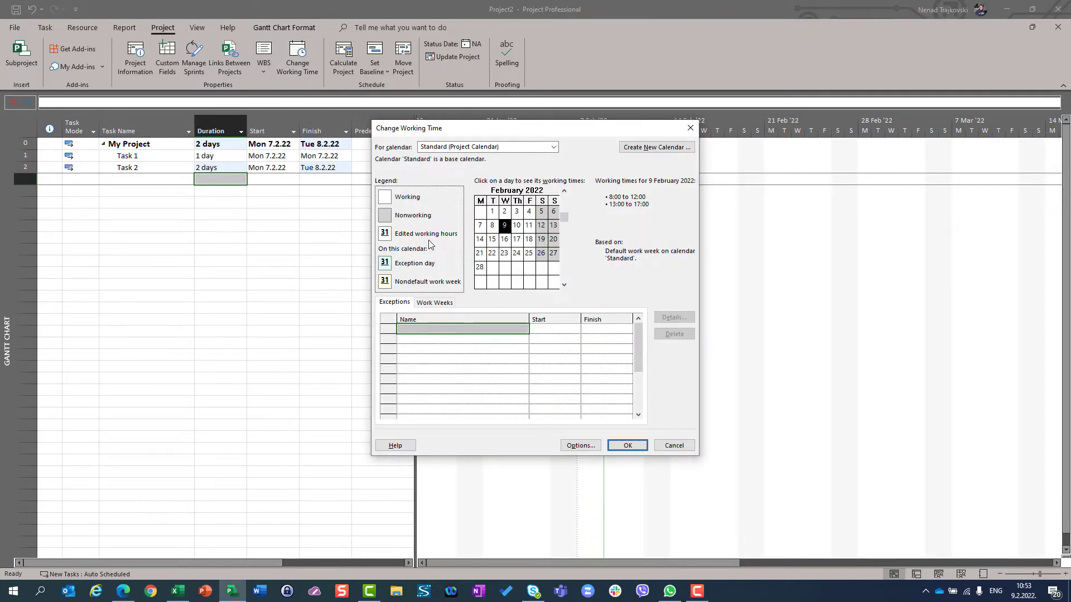
click(442, 304)
click(666, 318)
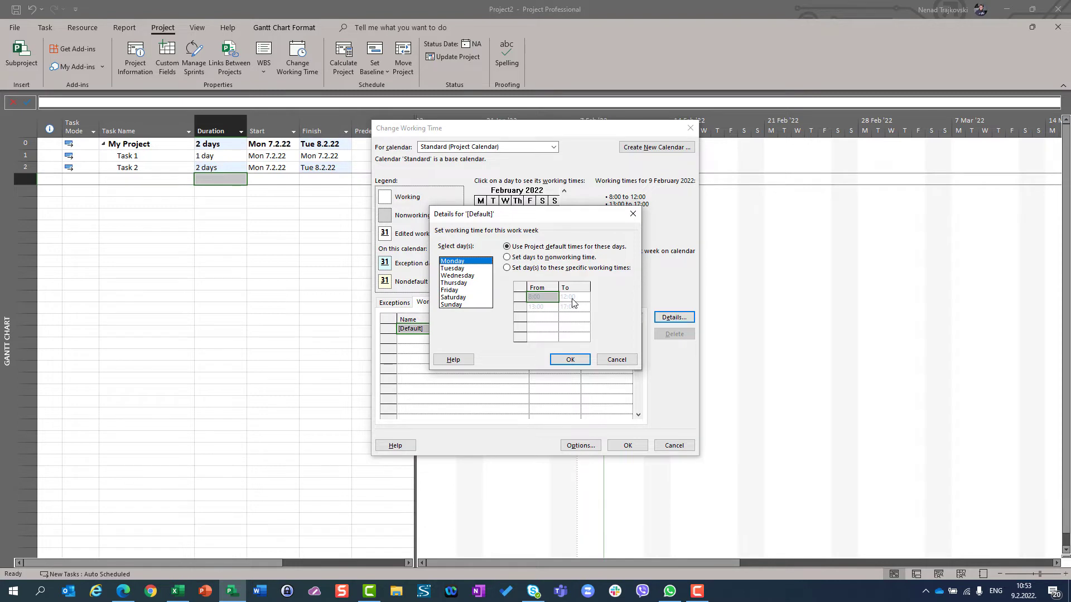
click(459, 269)
drag(462, 261, 467, 291)
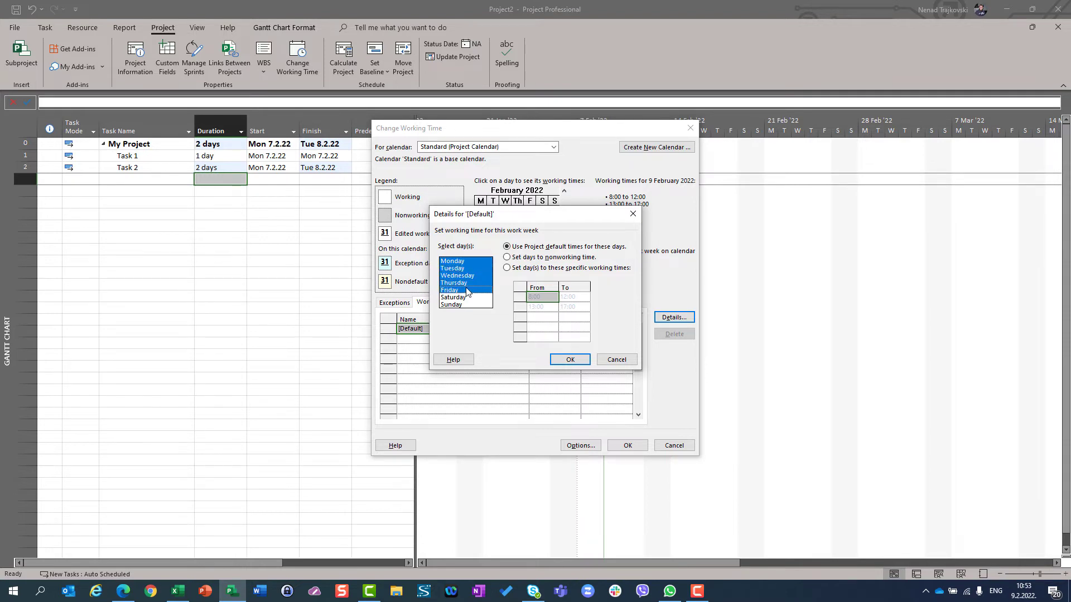
click(510, 269)
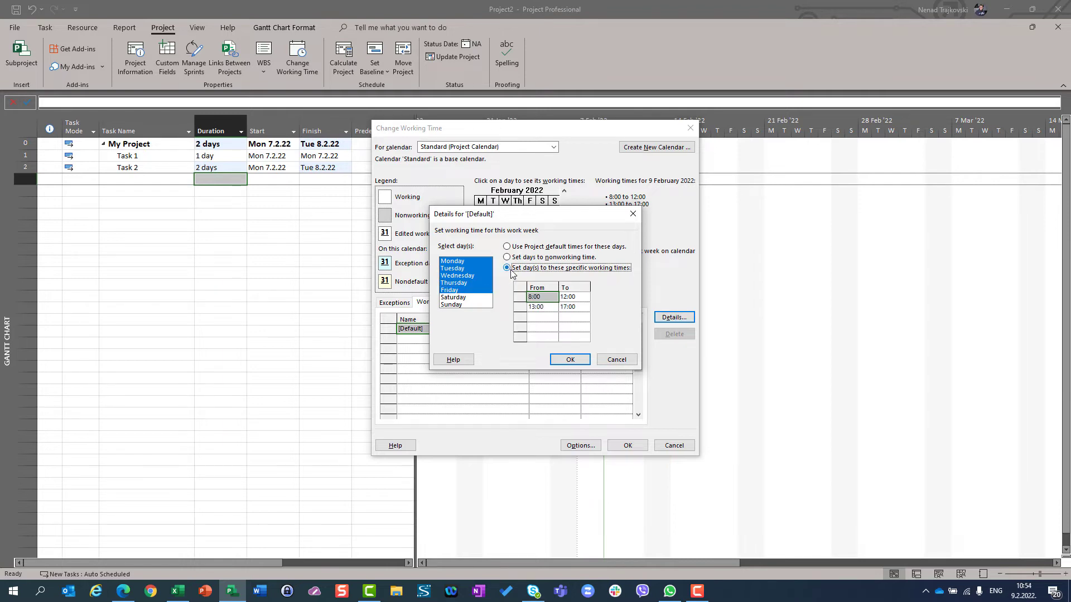
click(519, 308)
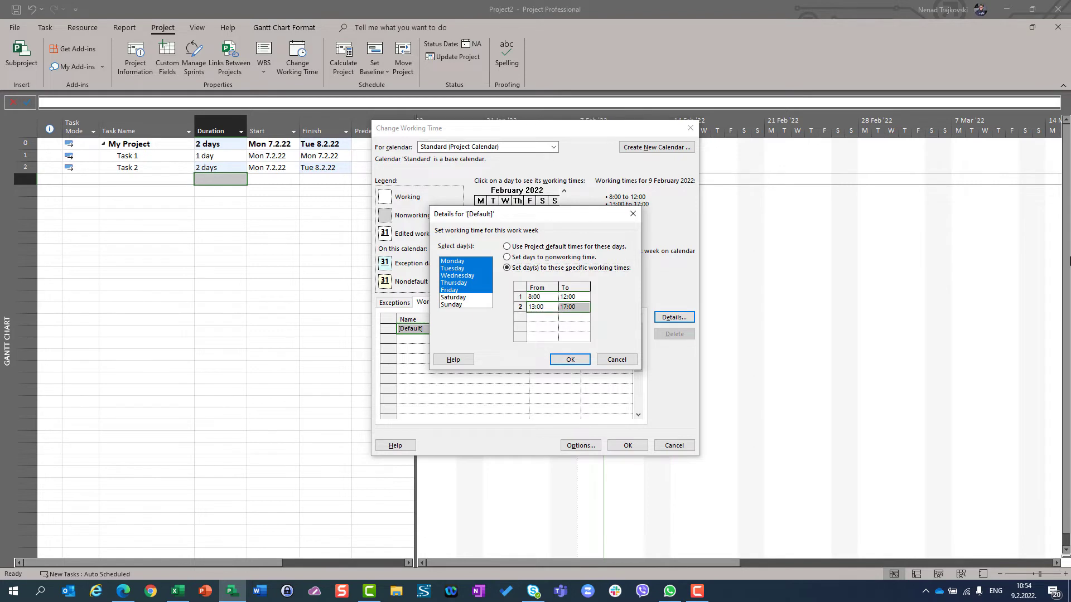
key(Delete)
click(575, 363)
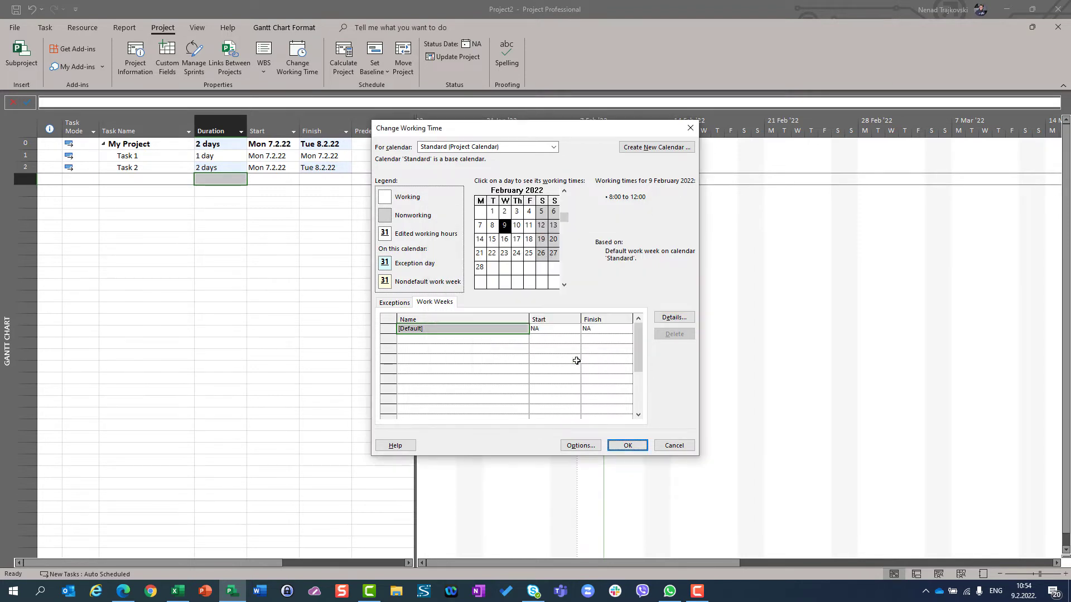
click(627, 445)
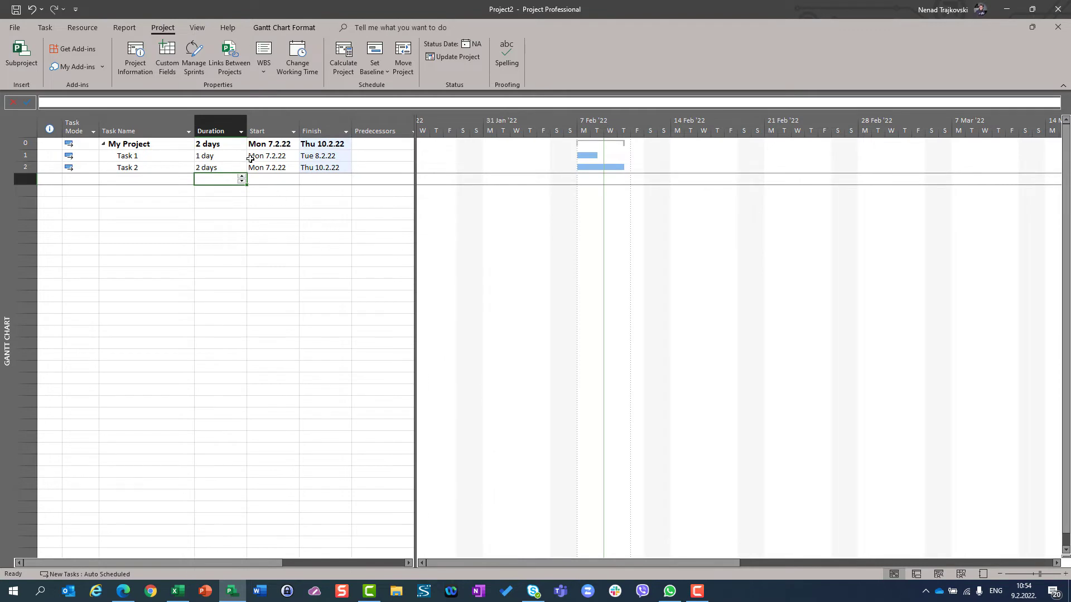
Change the Gantt chart timescale to Days in the middle tier and Hours in the bottom tier
click(224, 157)
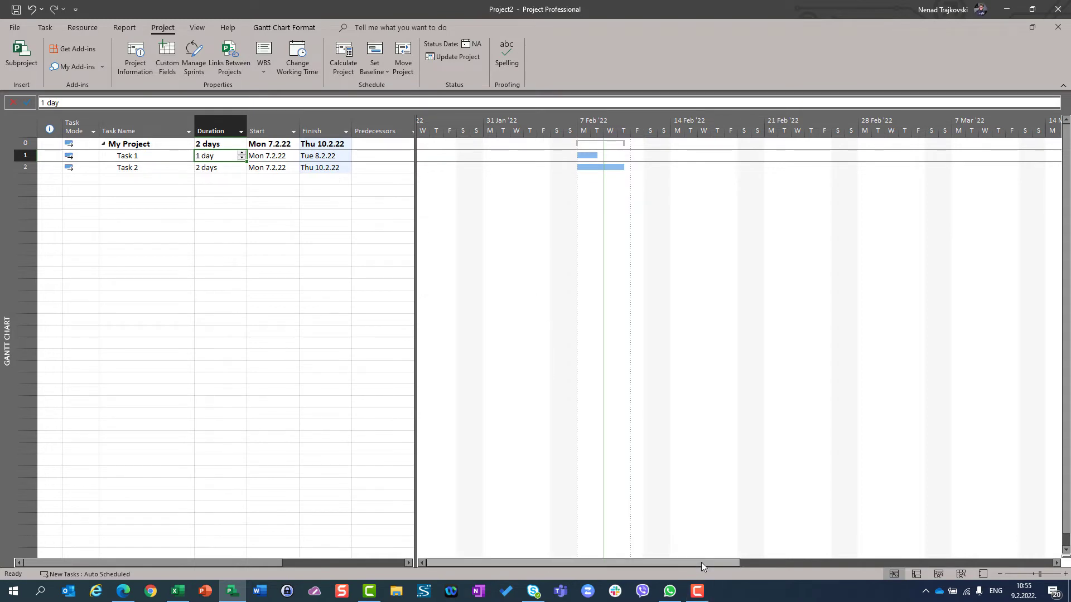
drag(702, 562, 769, 580)
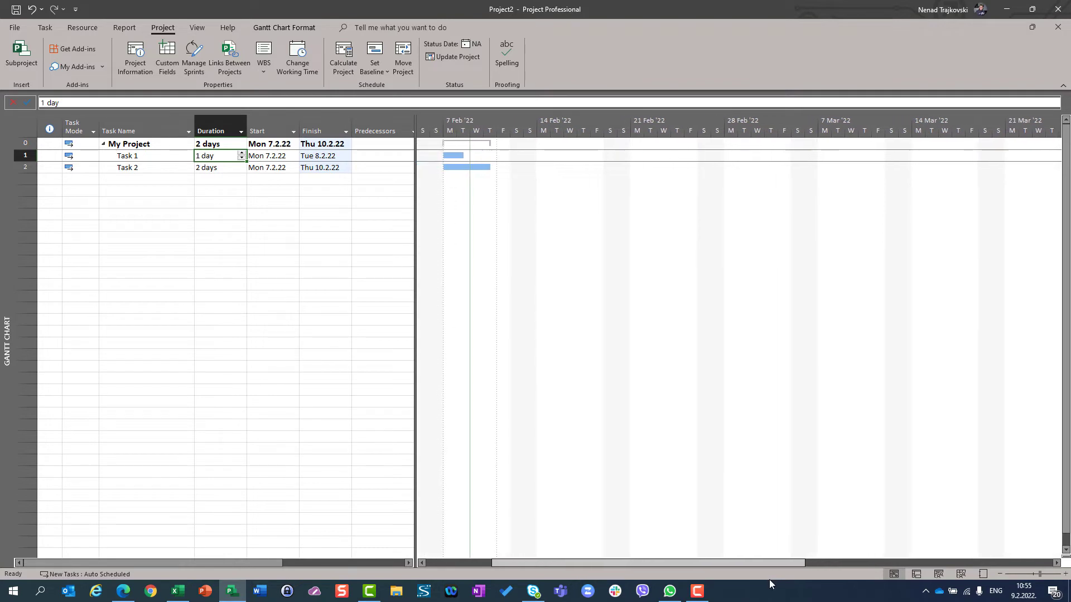
right_click(565, 124)
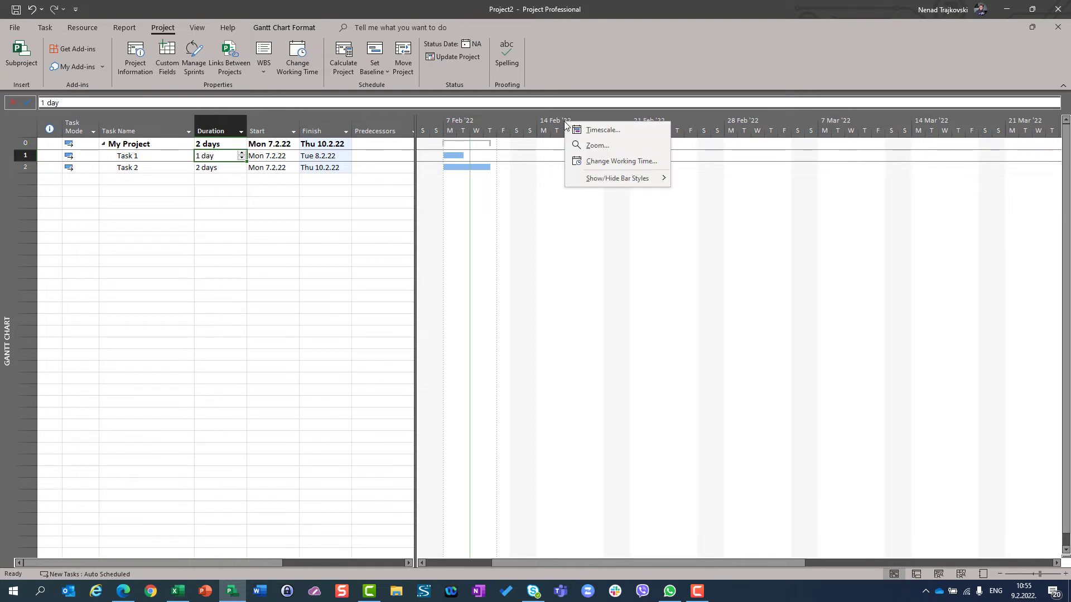
click(590, 129)
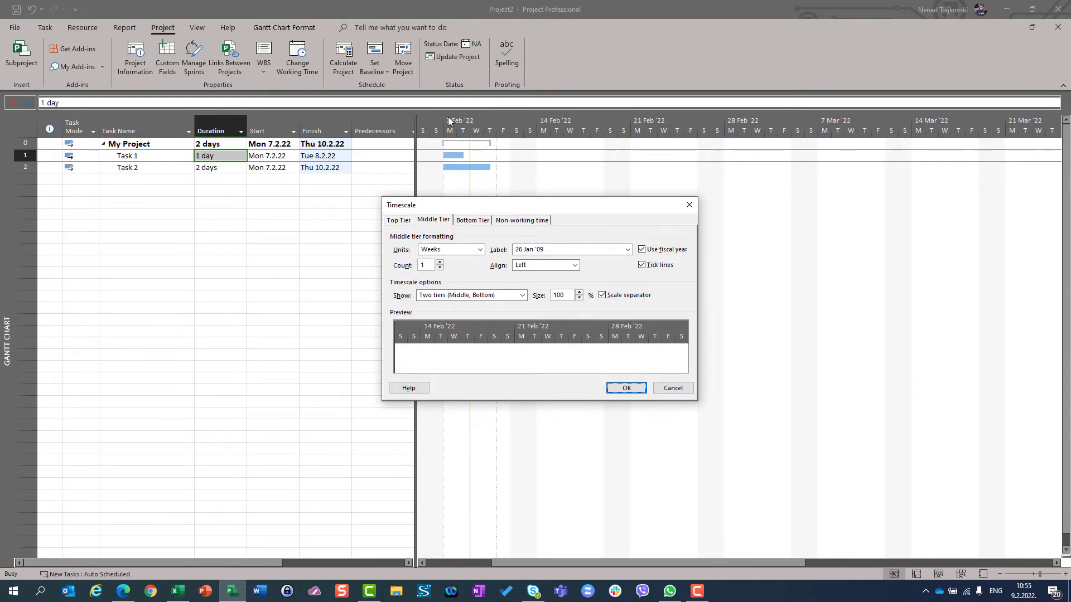
click(463, 249)
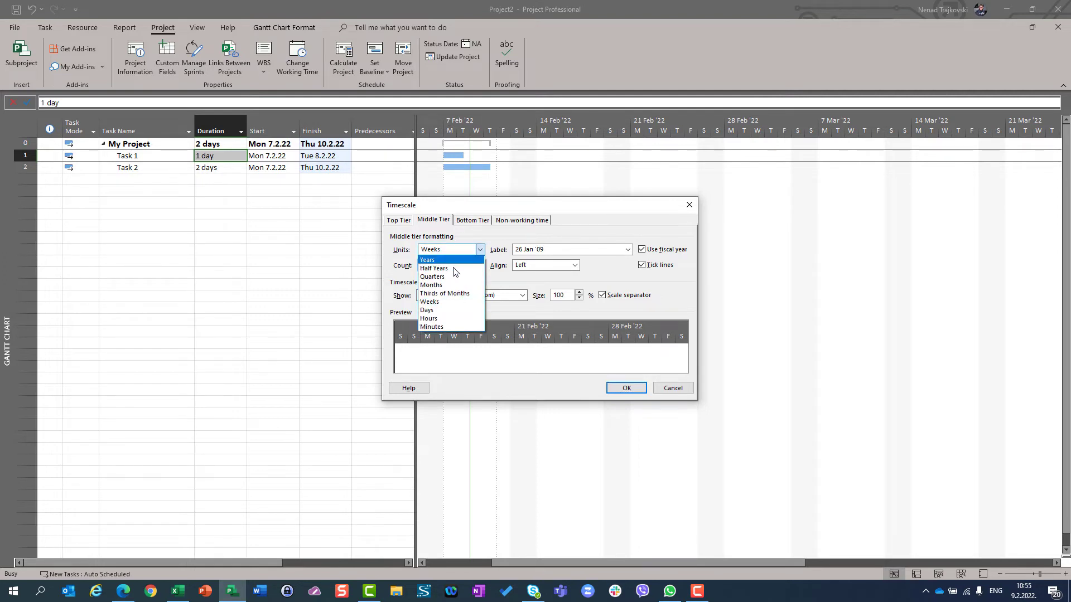
click(442, 311)
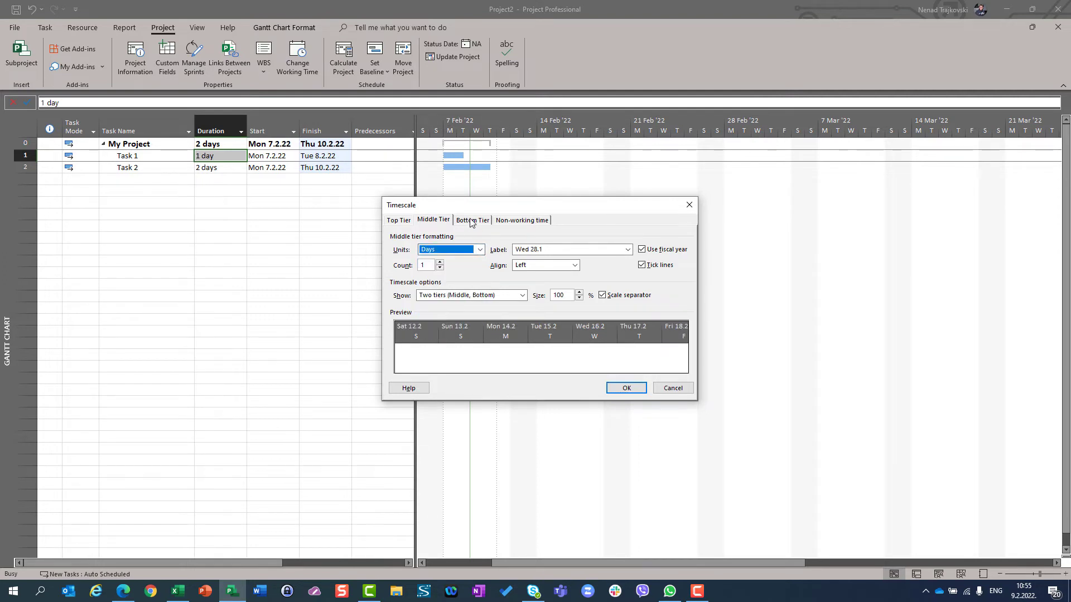
click(472, 221)
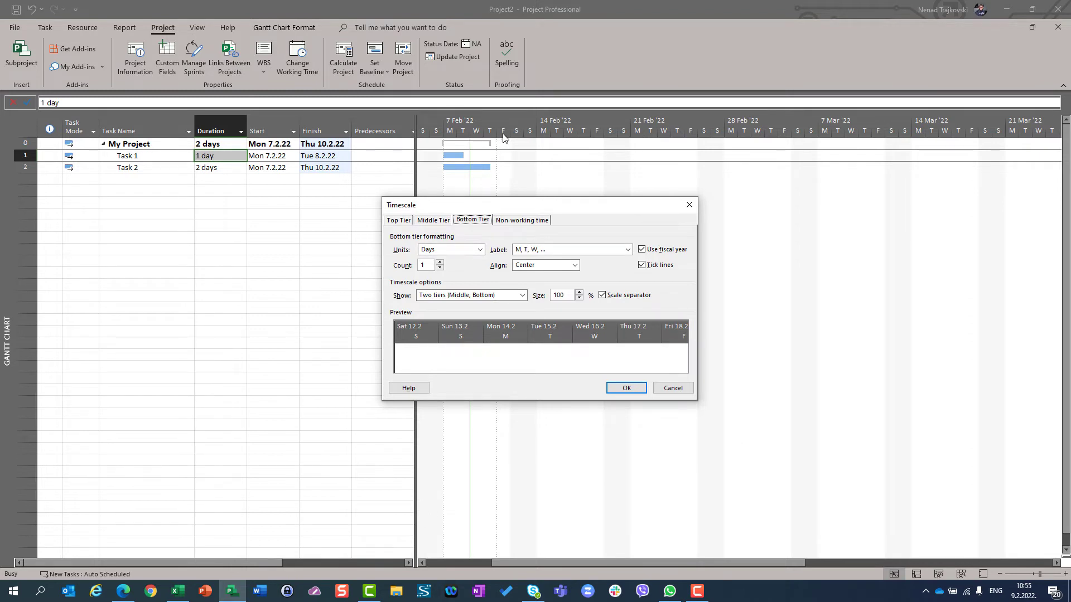
click(442, 249)
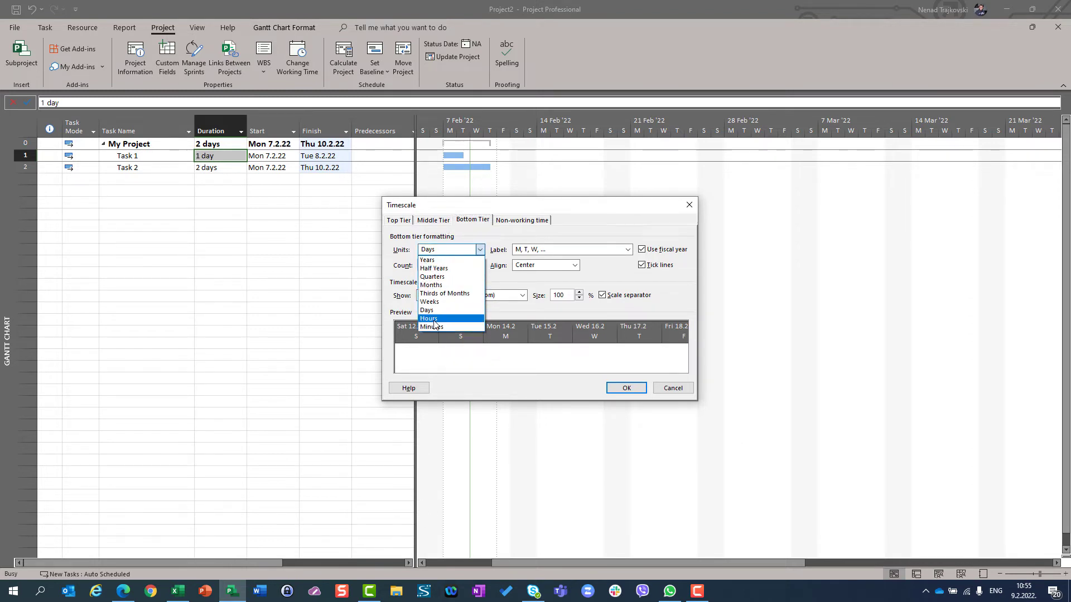
click(435, 321)
click(624, 388)
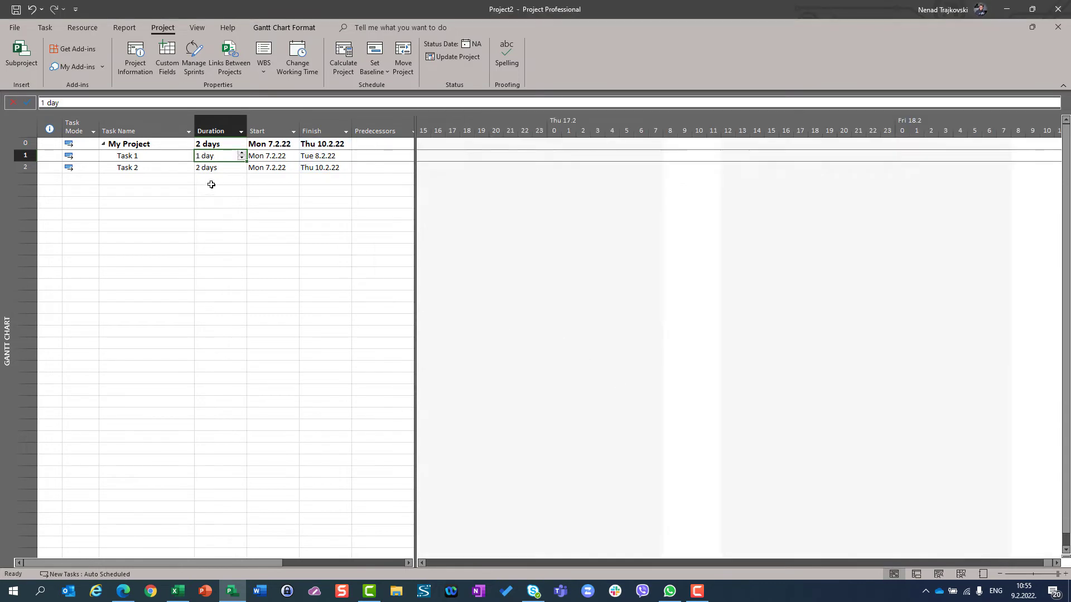
Bring Task 1 into view on the chart and examine how both task bars span the working hours
right_click(136, 157)
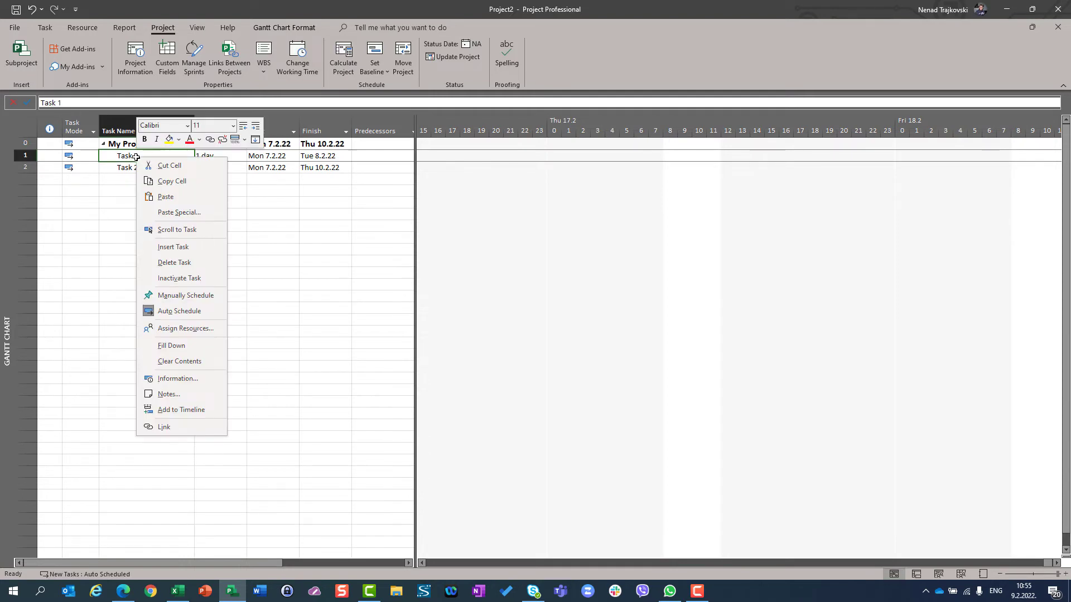
click(176, 231)
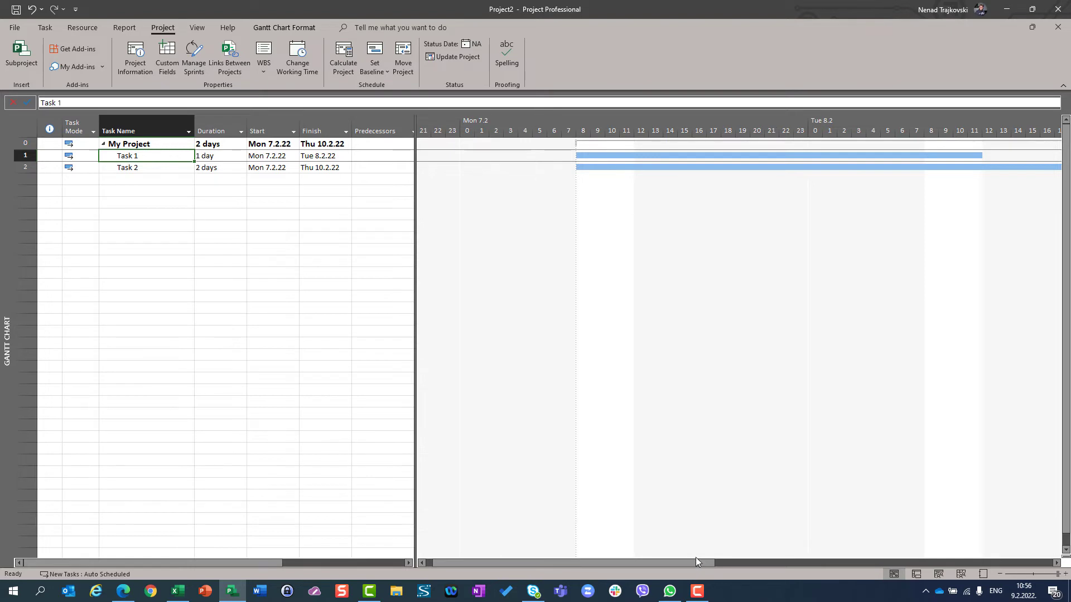
drag(698, 564, 988, 565)
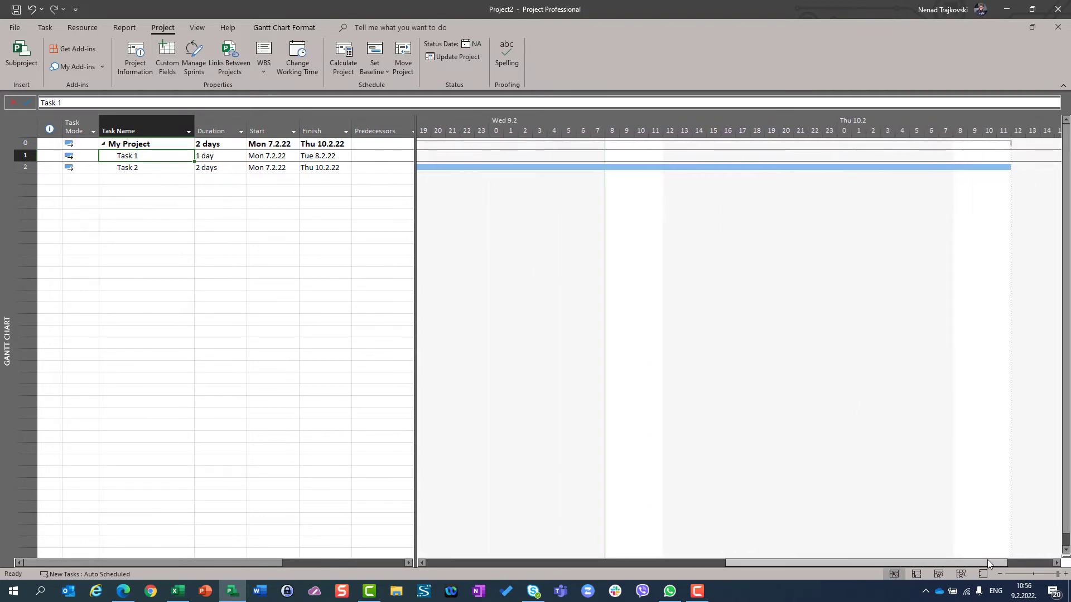
drag(988, 565, 745, 562)
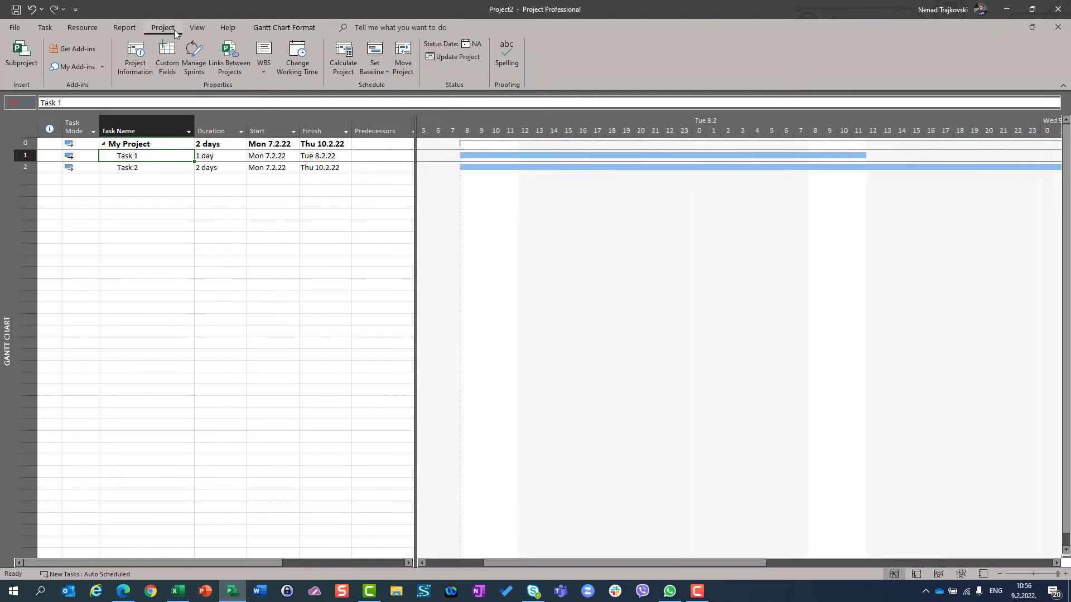
click(211, 160)
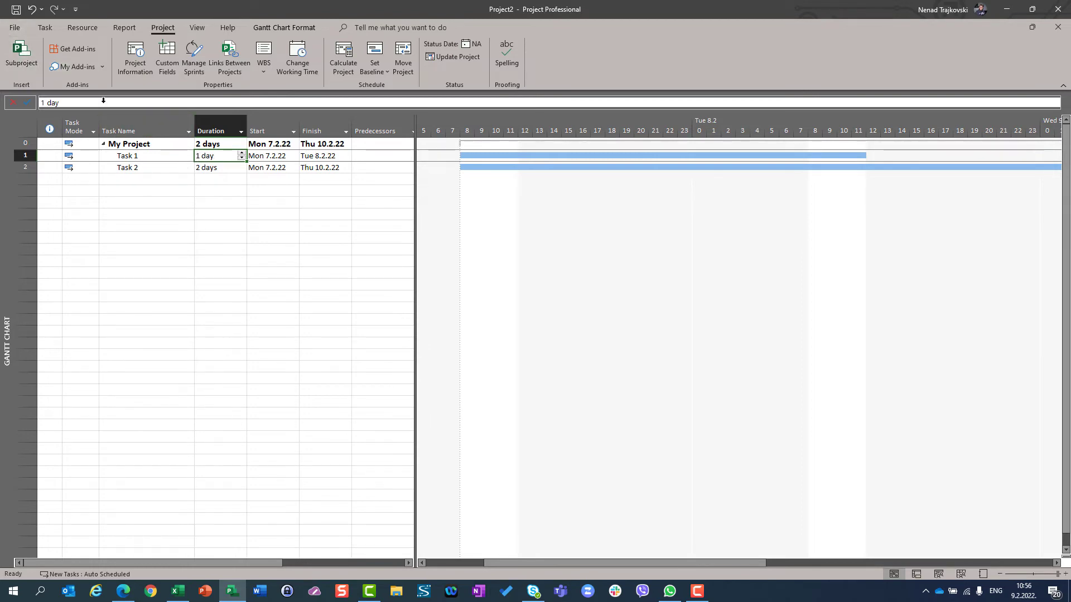
Check the hours per day in the project's schedule options and leave without changes
click(10, 29)
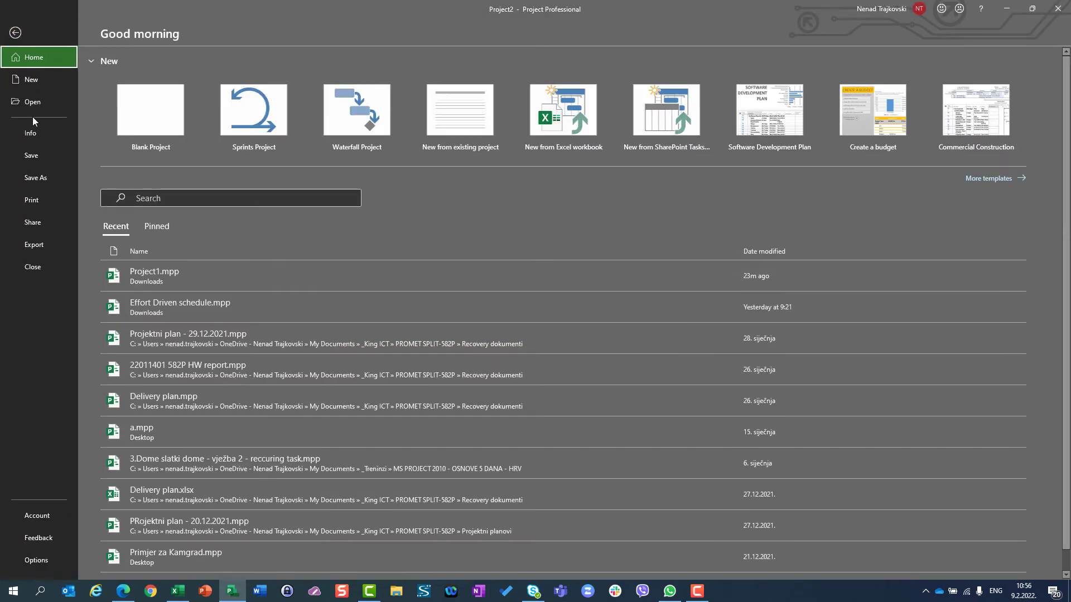
click(32, 561)
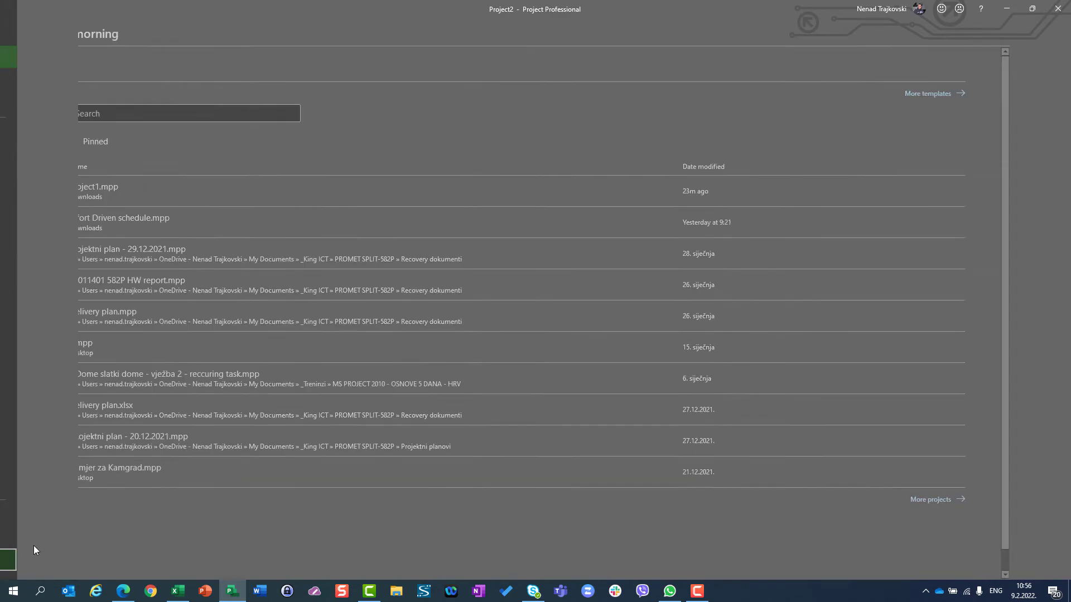
click(325, 159)
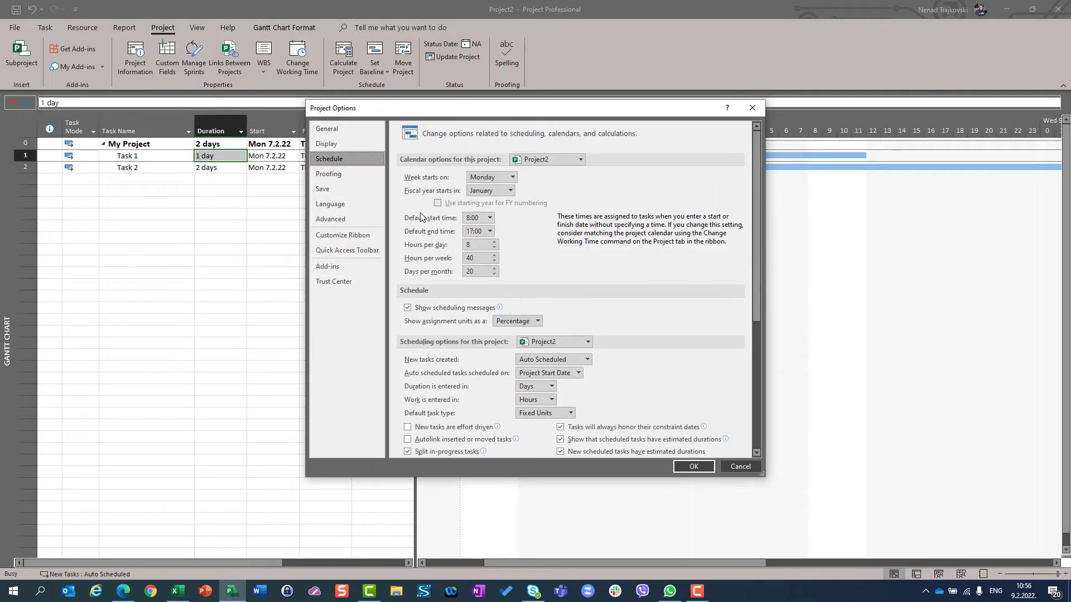
double_click(473, 244)
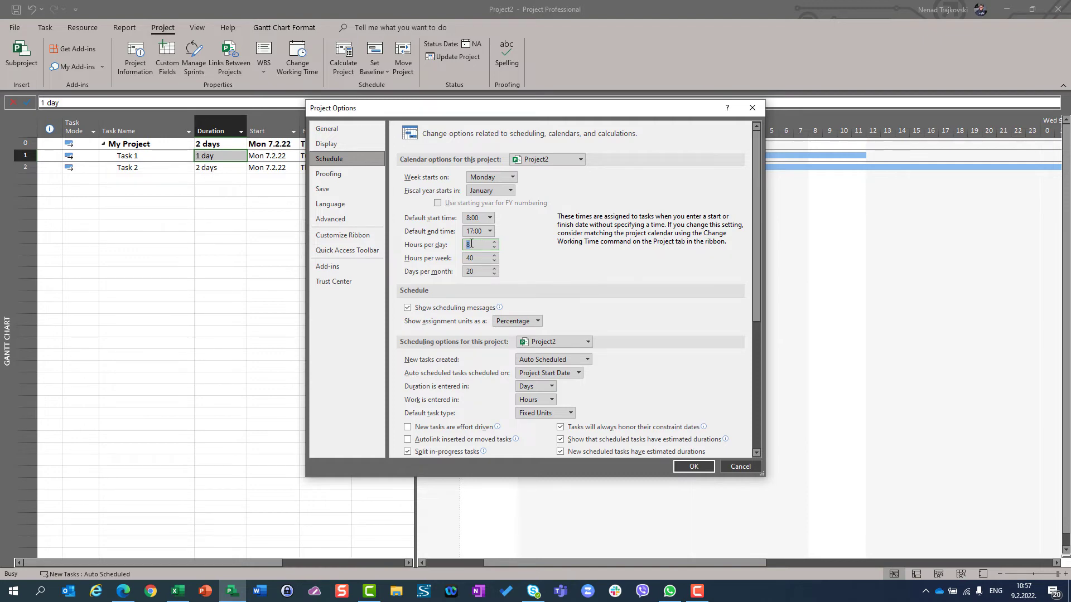
click(740, 467)
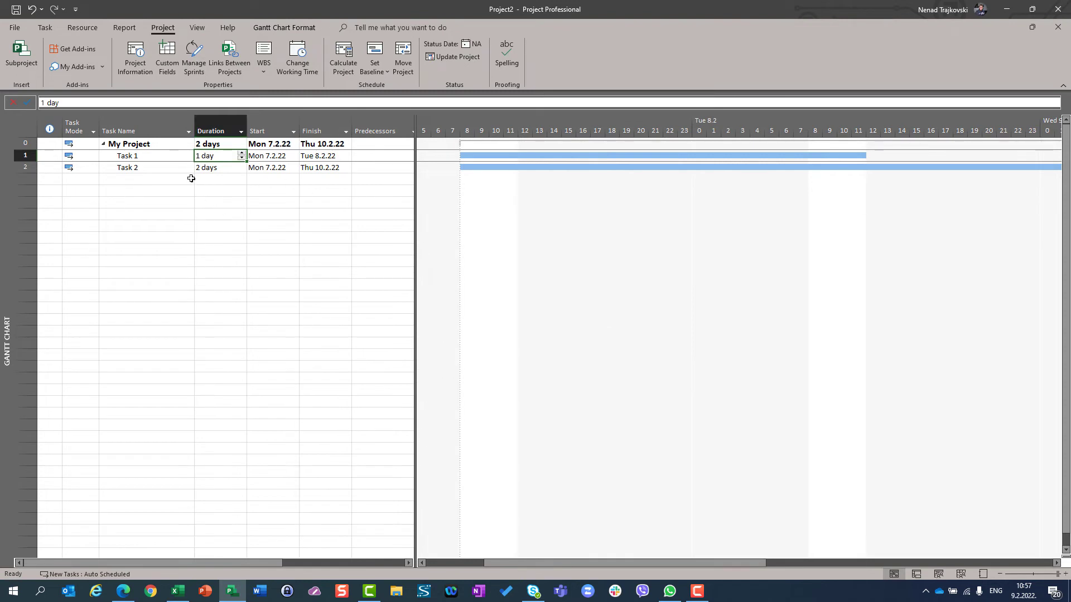
Review the weekday working times in the Standard calendar's default work week and leave without changes
click(300, 63)
click(433, 303)
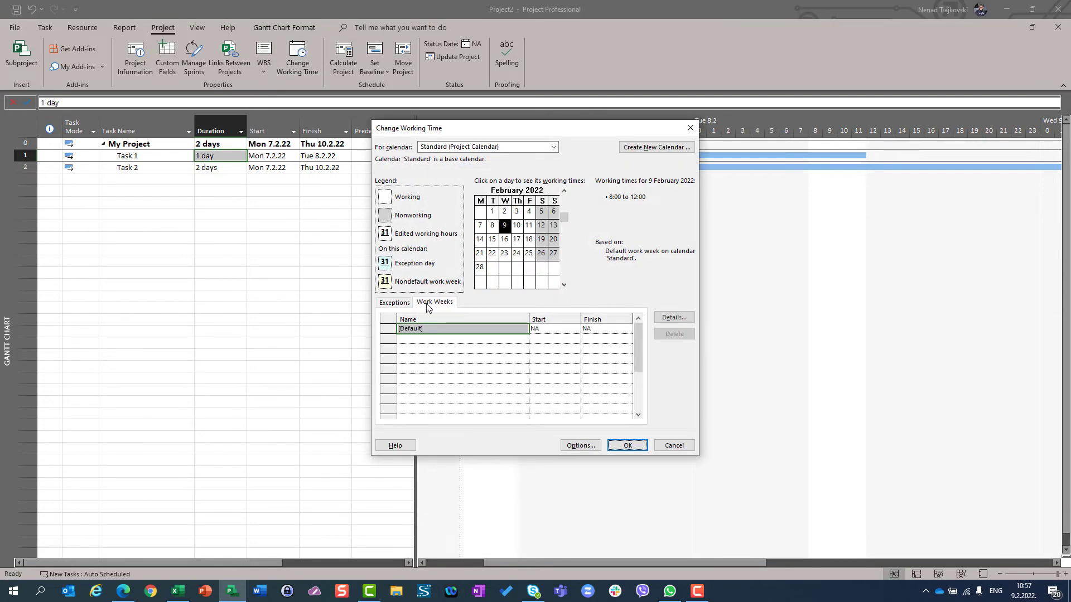
click(674, 318)
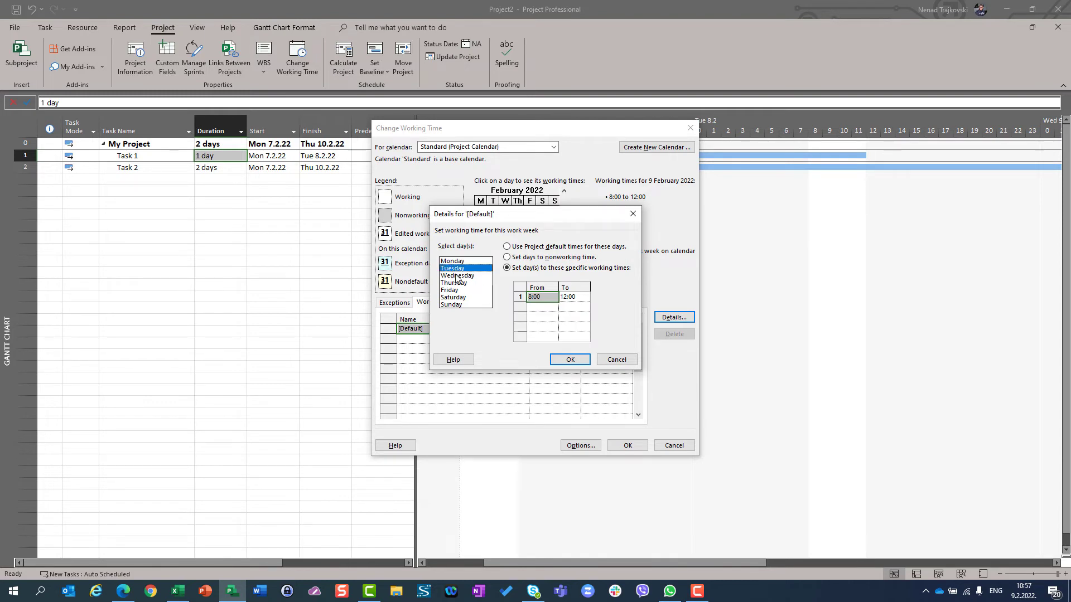
click(453, 283)
click(453, 290)
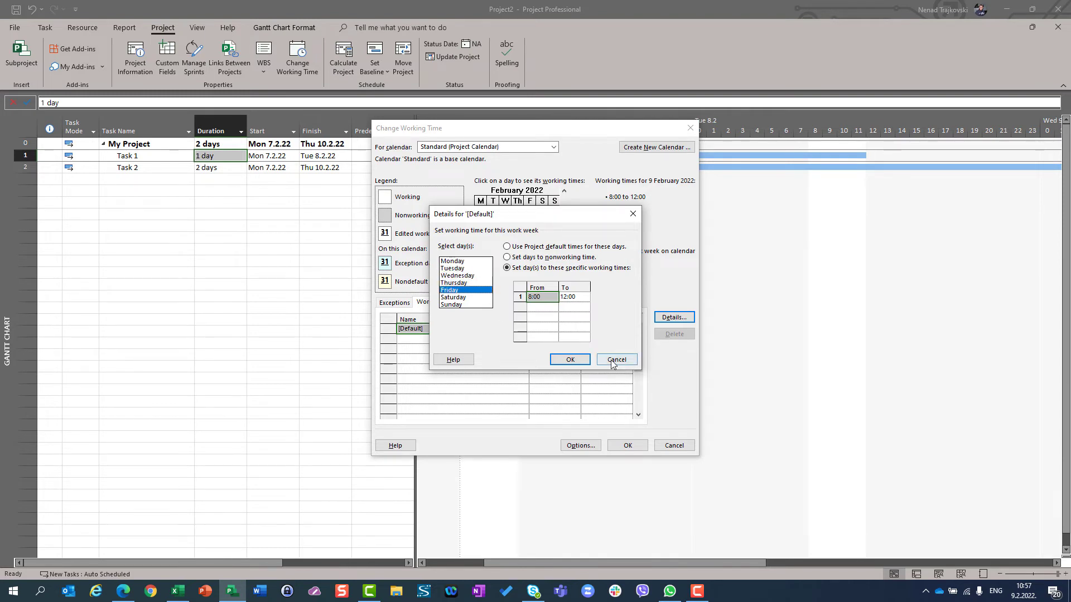
click(611, 360)
click(673, 446)
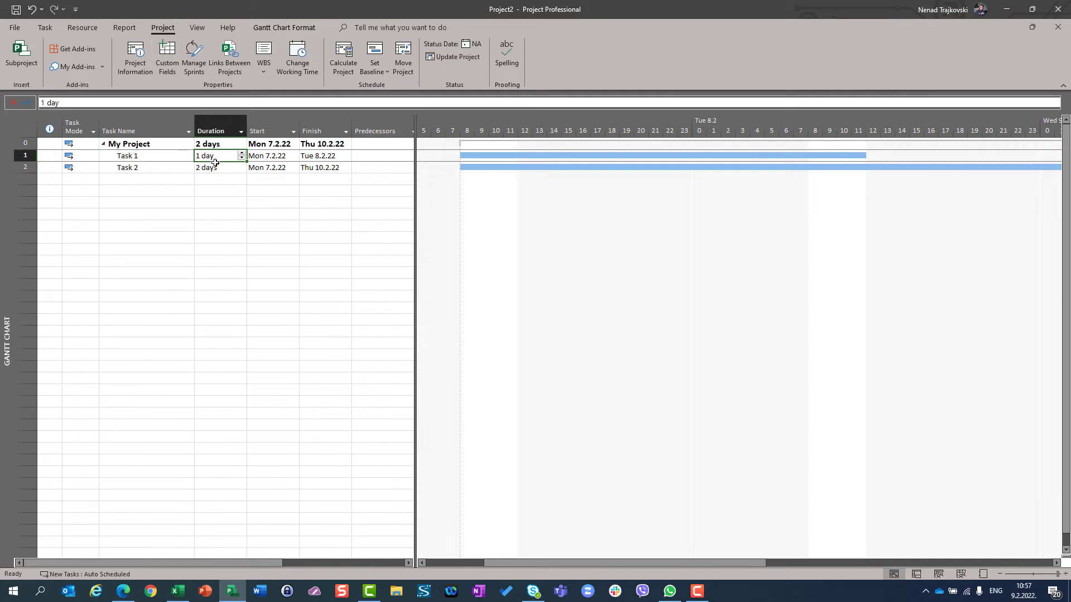
Inspect the start and finish dates of Task 1 and Task 2
click(267, 162)
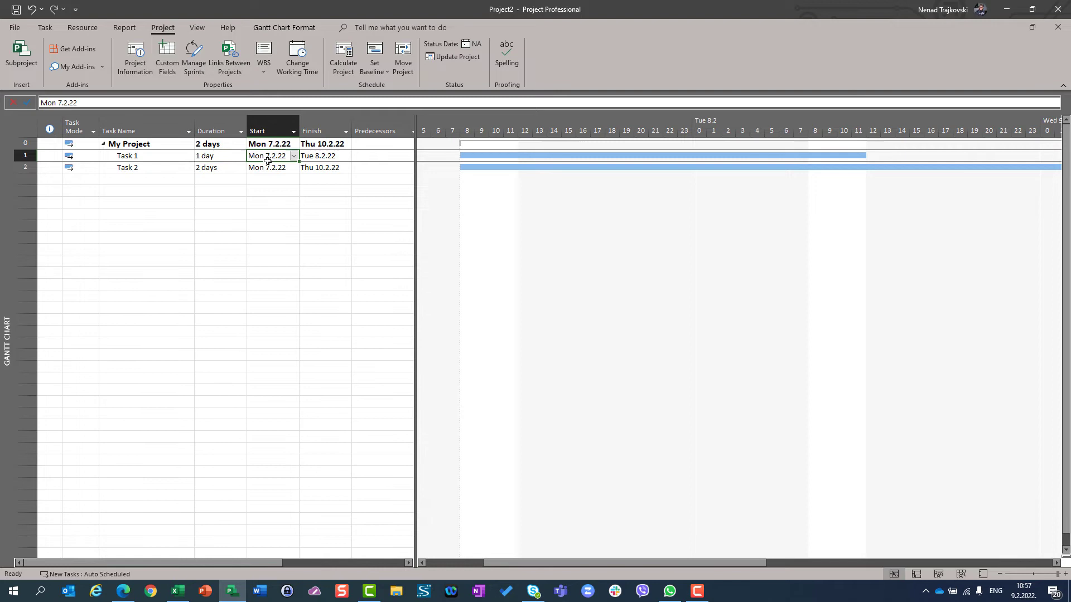
click(316, 158)
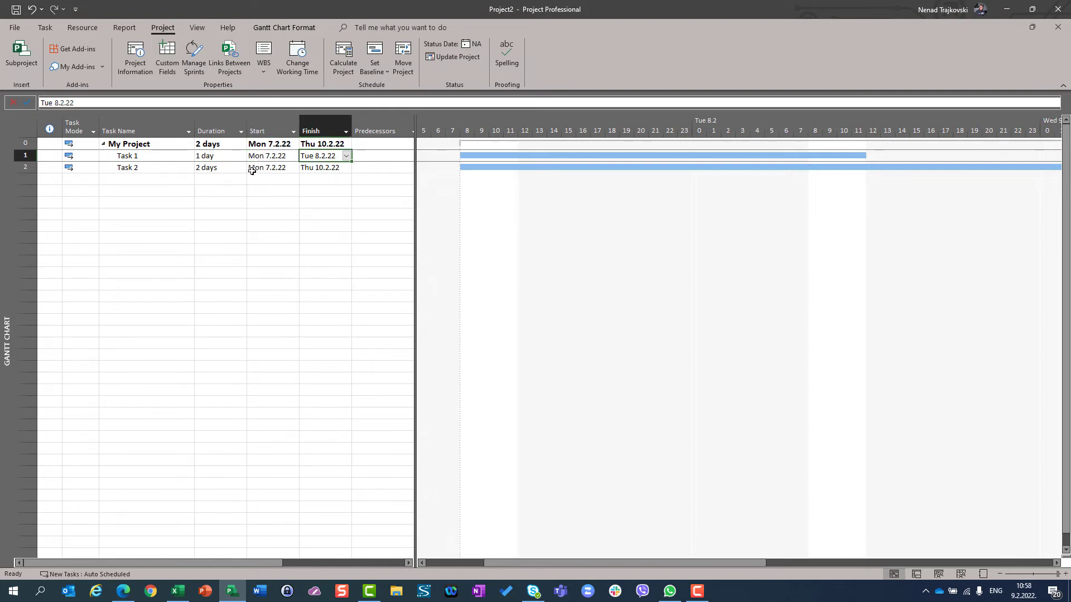
click(272, 169)
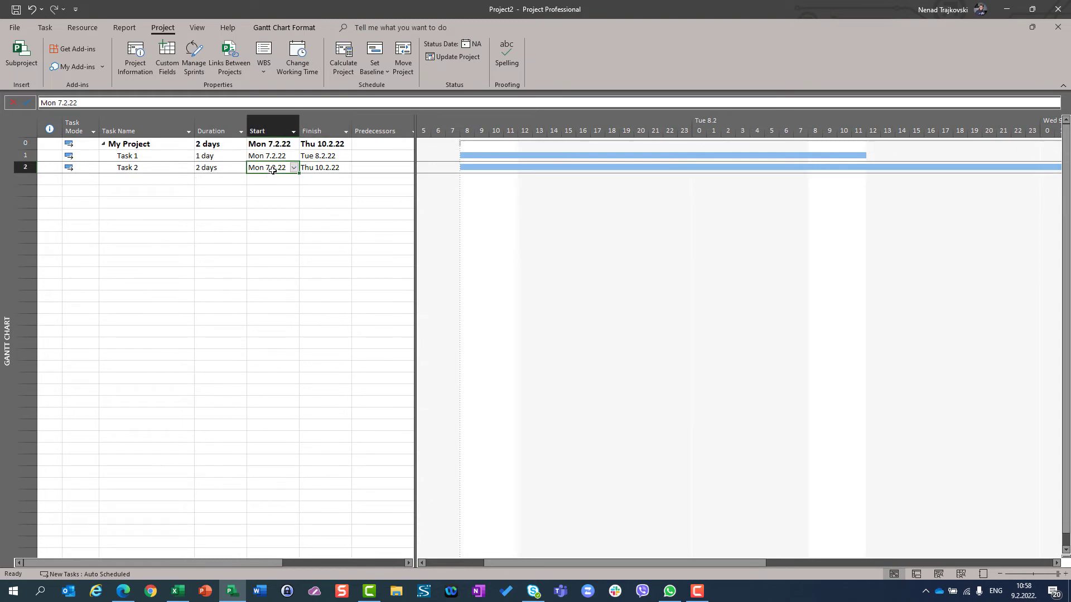
click(307, 171)
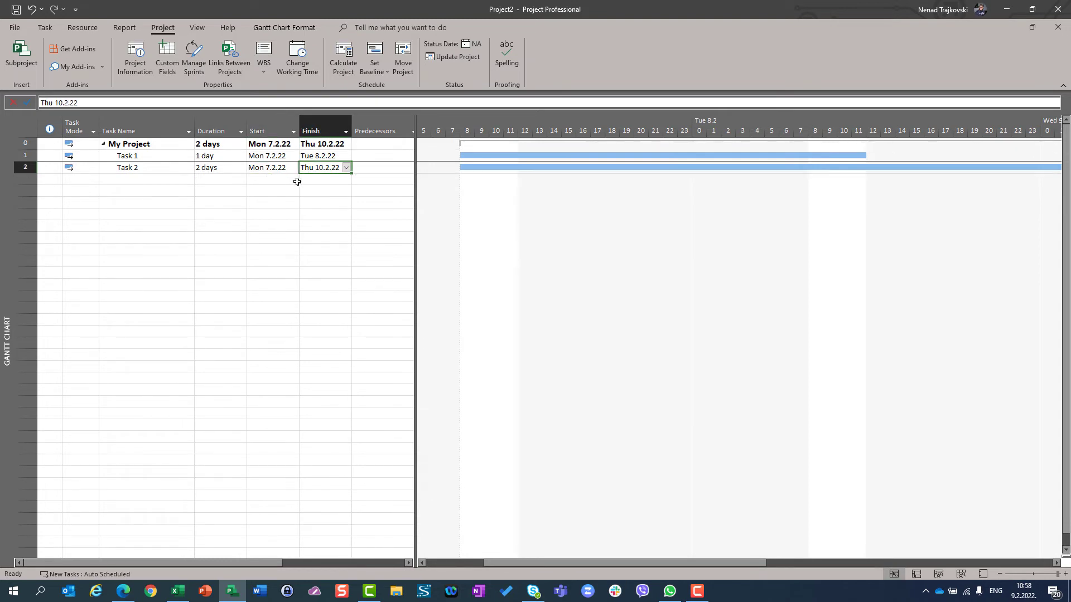
Review the default start and end times in the project's schedule options, leaving them as they are
click(16, 30)
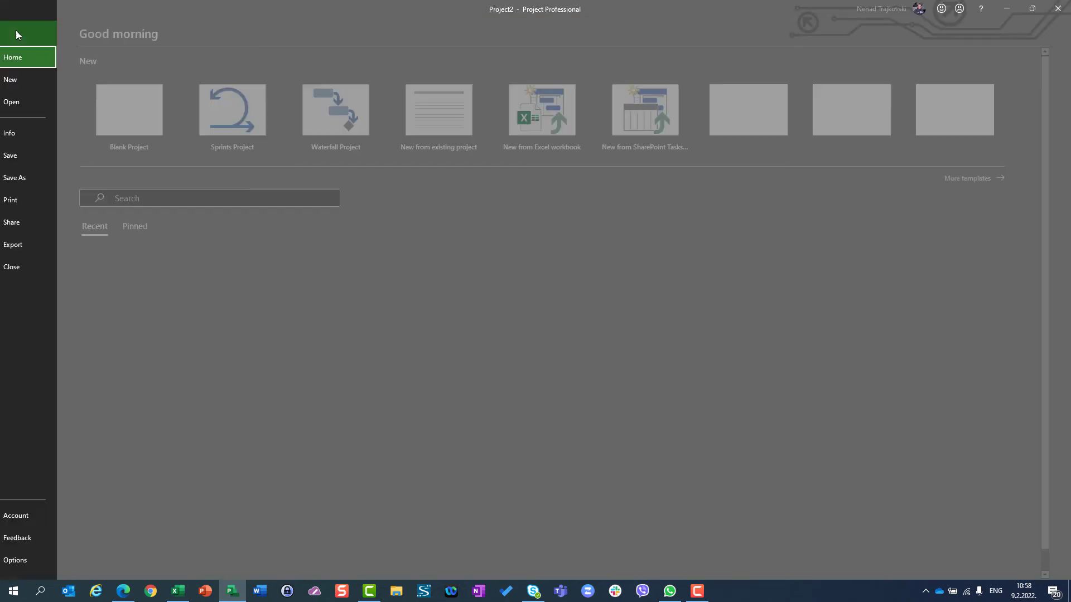
click(49, 562)
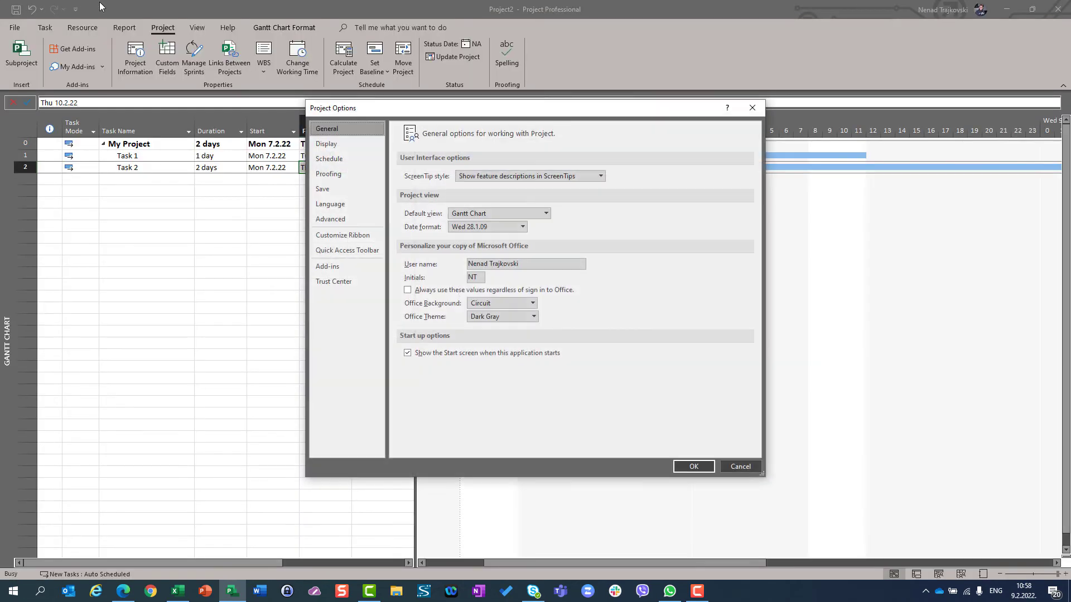
click(350, 160)
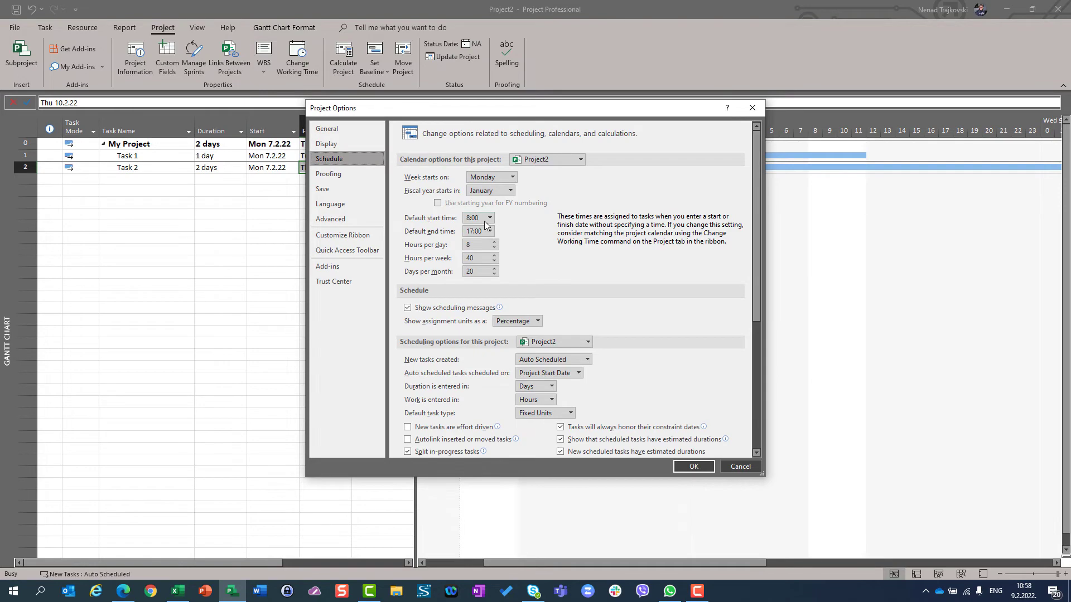
click(731, 468)
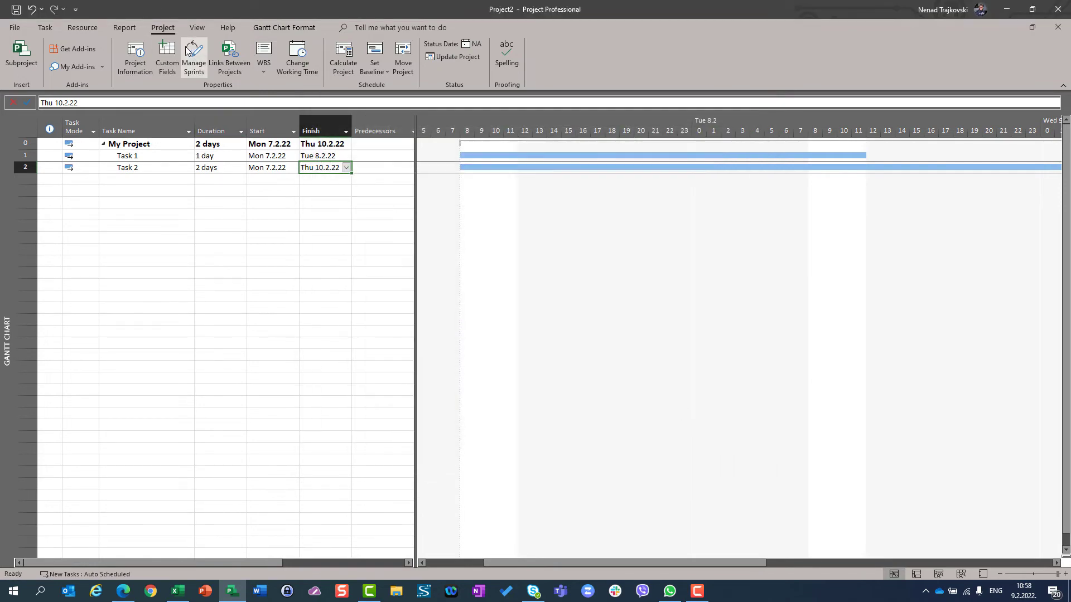
Open the Standard calendar's working time settings and check Monday's hours in the default work week
click(297, 59)
click(435, 302)
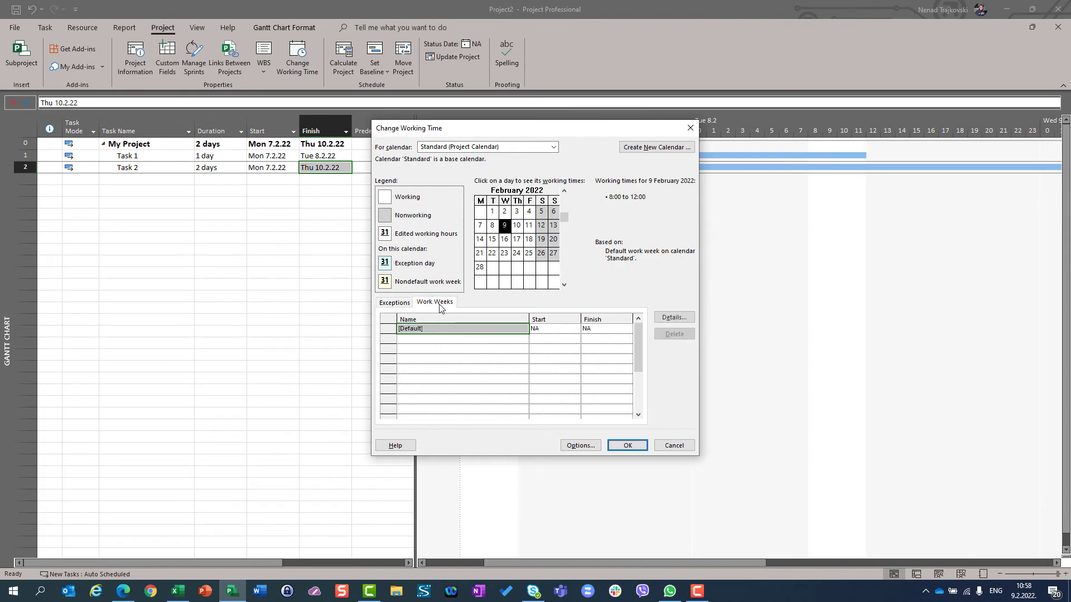
click(657, 317)
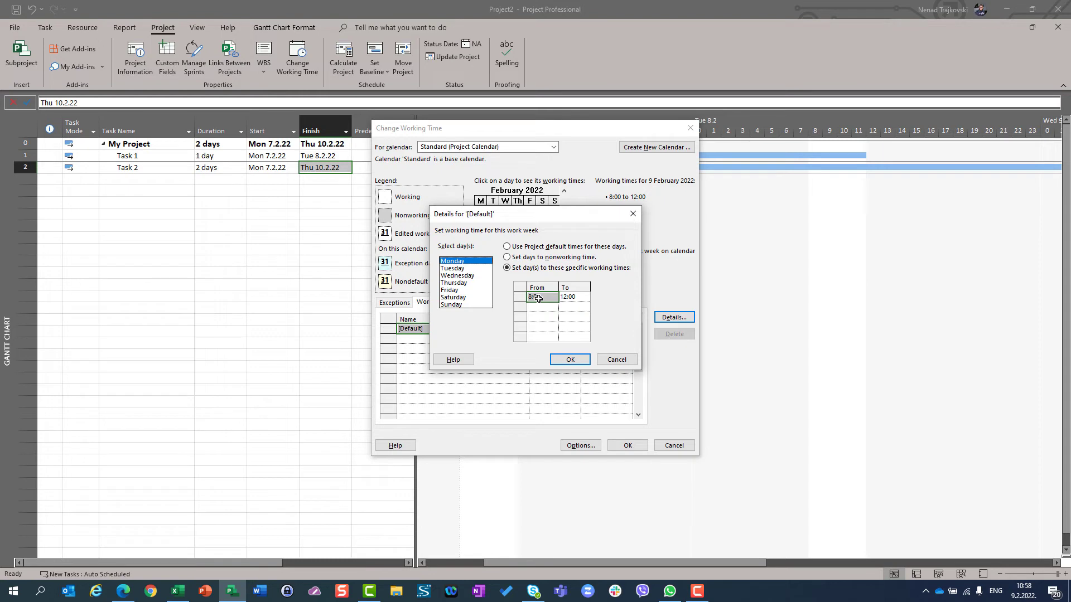
click(617, 360)
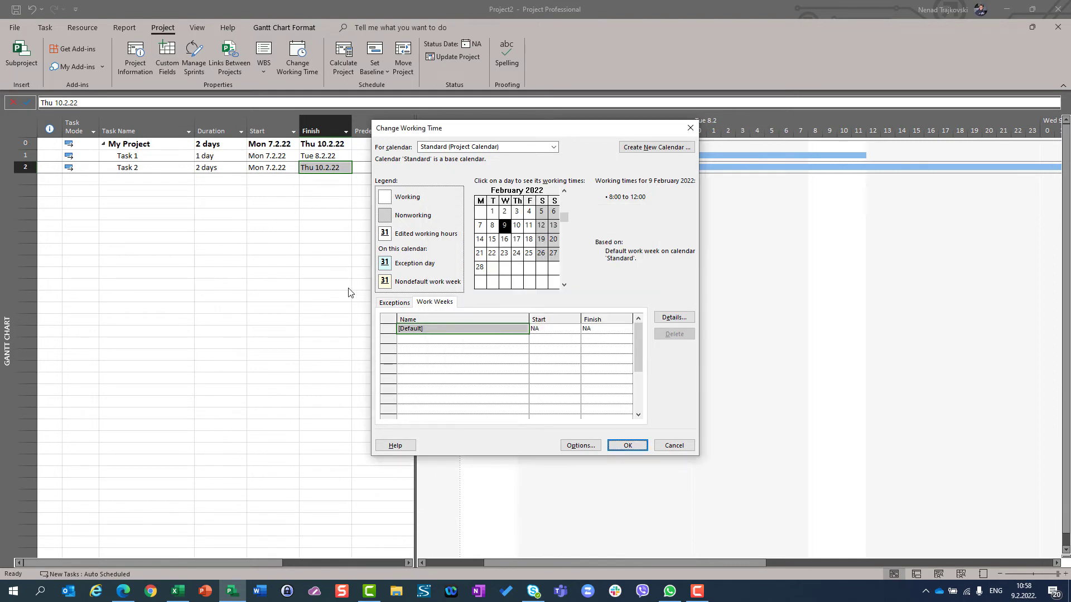
click(172, 292)
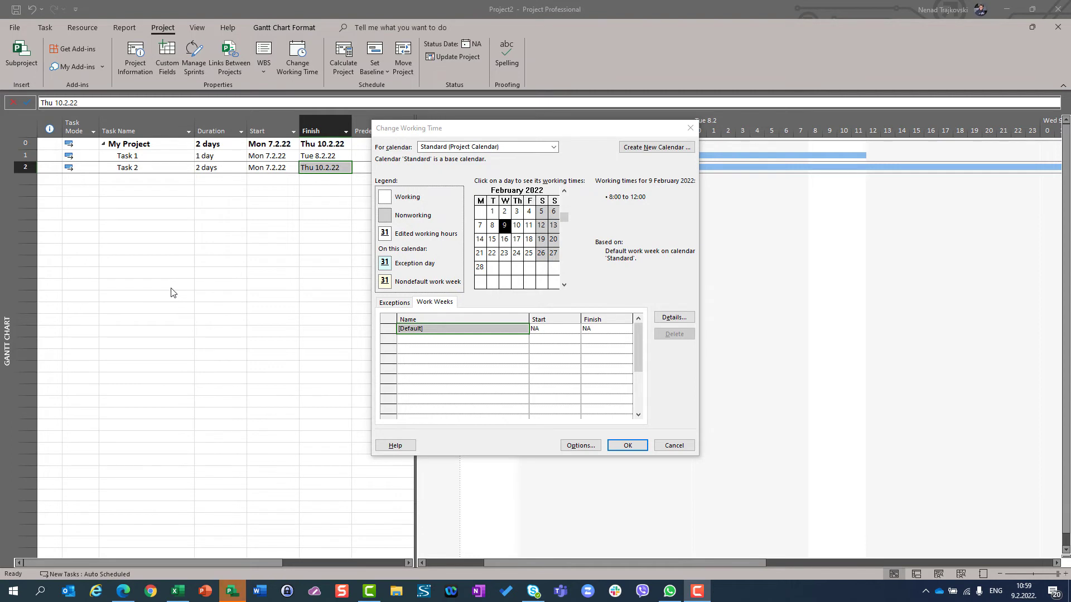
In the Standard calendar's default work week, set the end of the Monday to Friday working time to 18:00
click(665, 318)
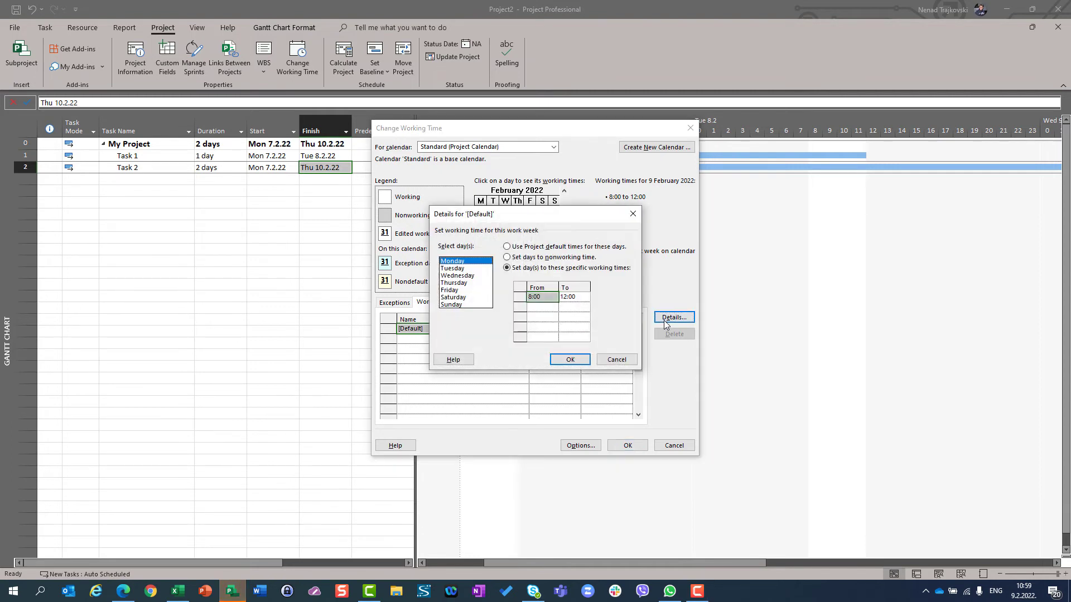
shift+click(456, 293)
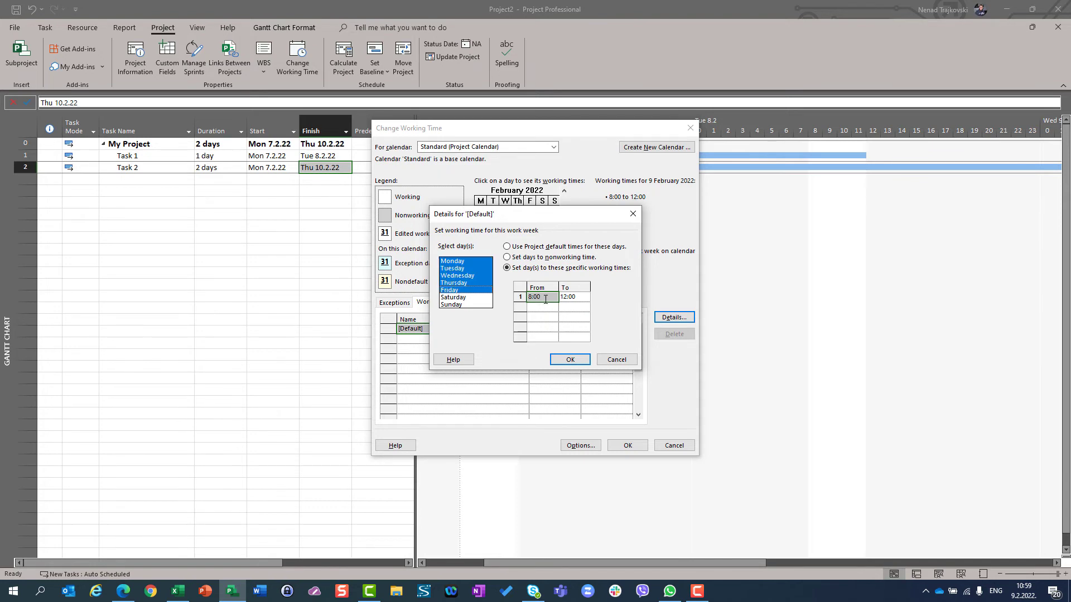
click(569, 298)
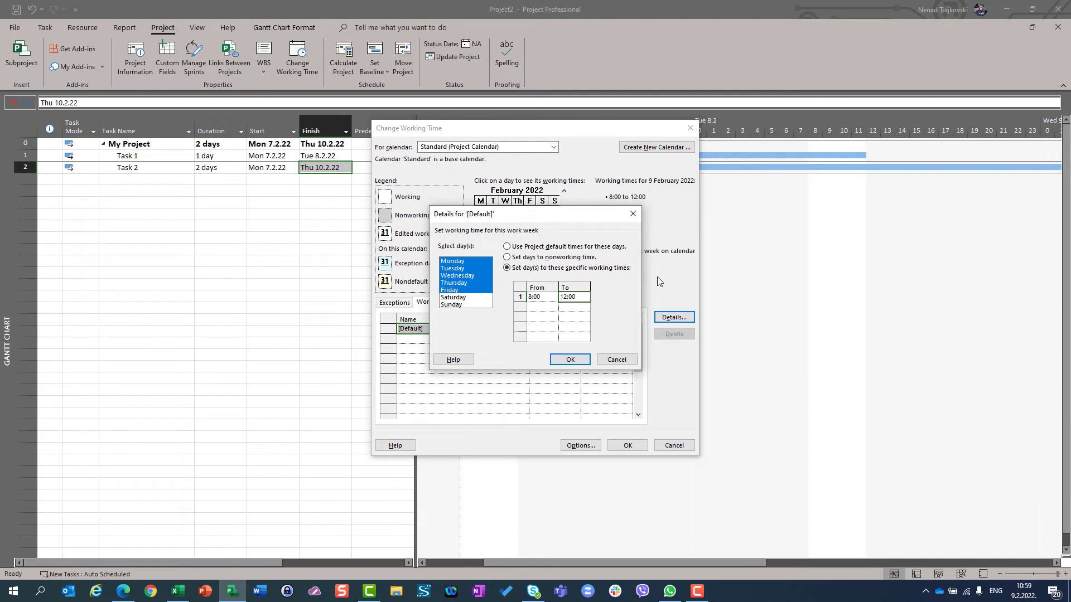
text(18)
click(569, 359)
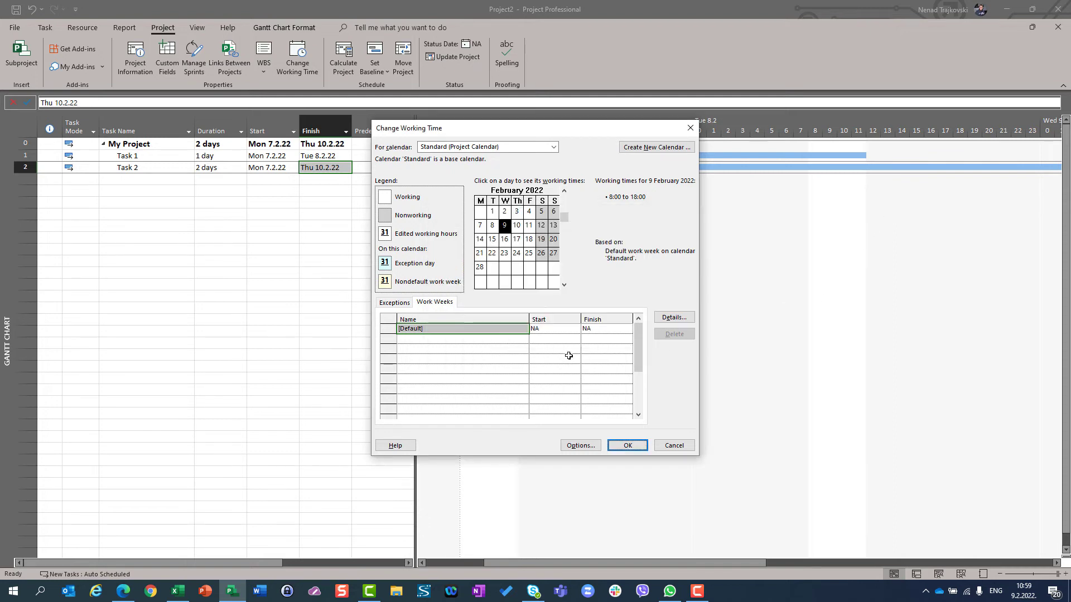
click(627, 445)
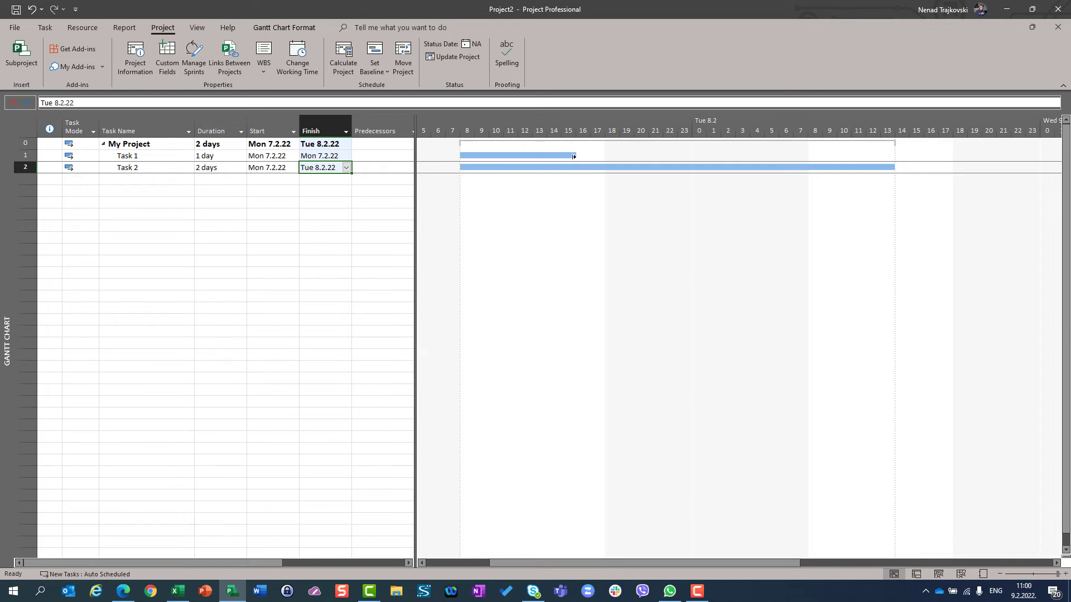
Compare the durations of Task 1 and Task 2 with the hours their bars span on the chart
click(141, 156)
click(213, 156)
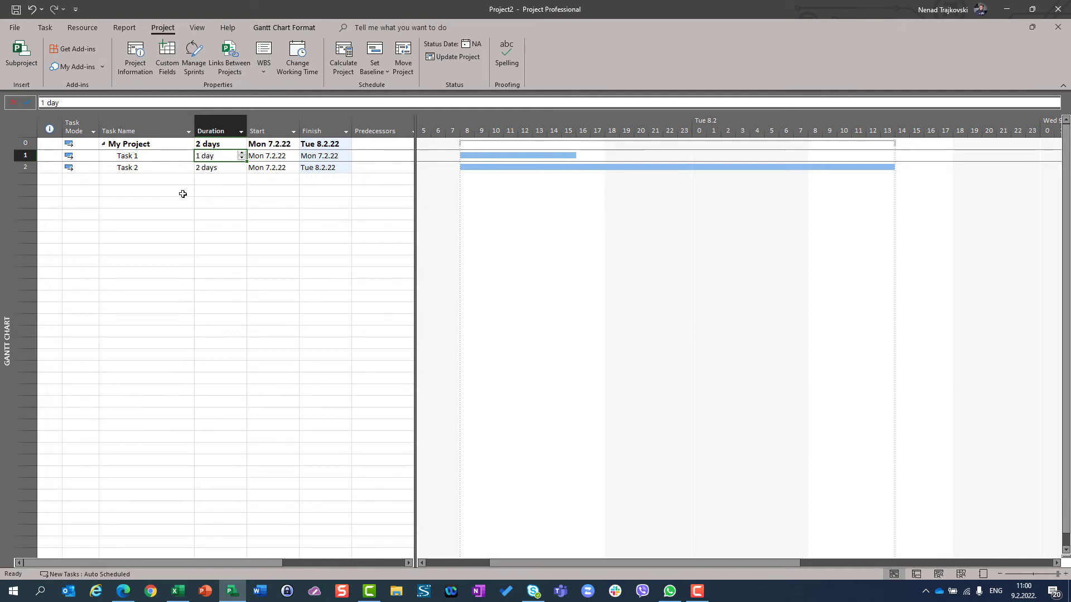
click(212, 167)
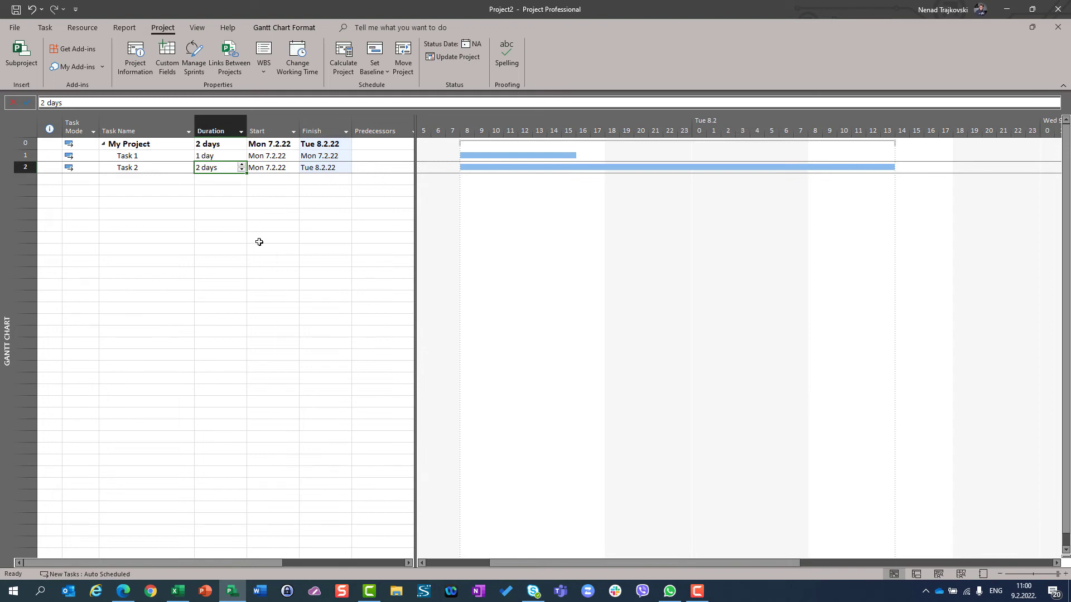
Set the end of the Monday to Friday working time to 00:00 in the default work week and select Task 1's duration
click(294, 56)
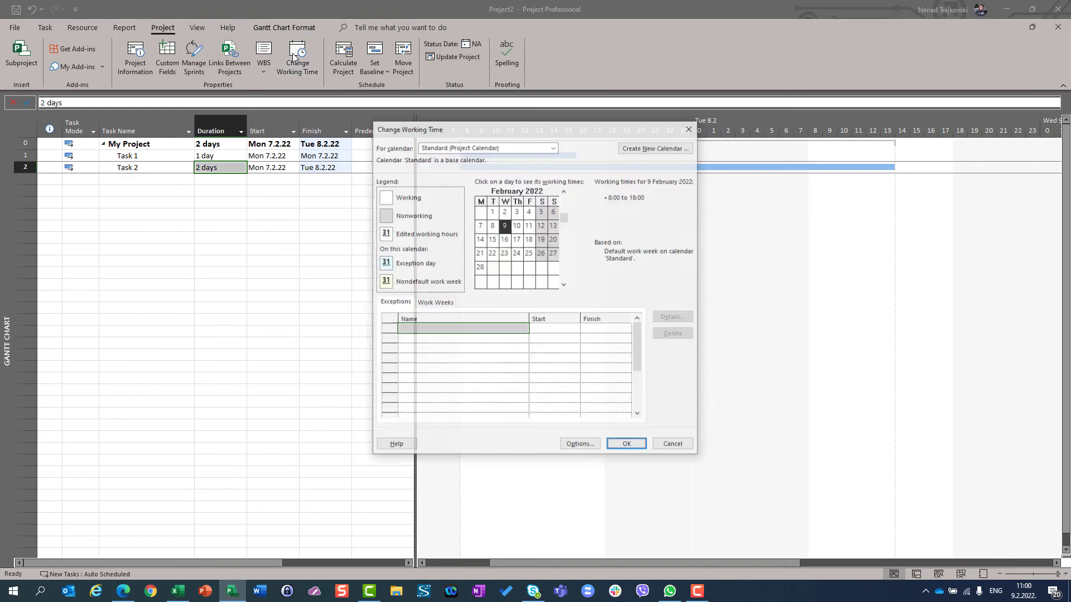
click(429, 303)
click(676, 318)
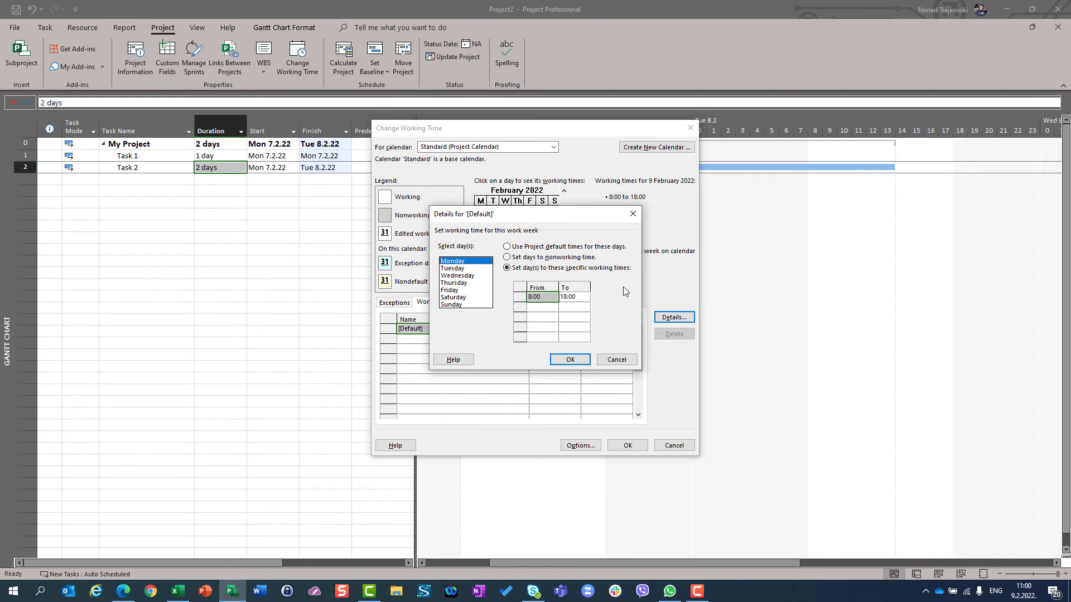
shift+click(456, 300)
shift+click(458, 291)
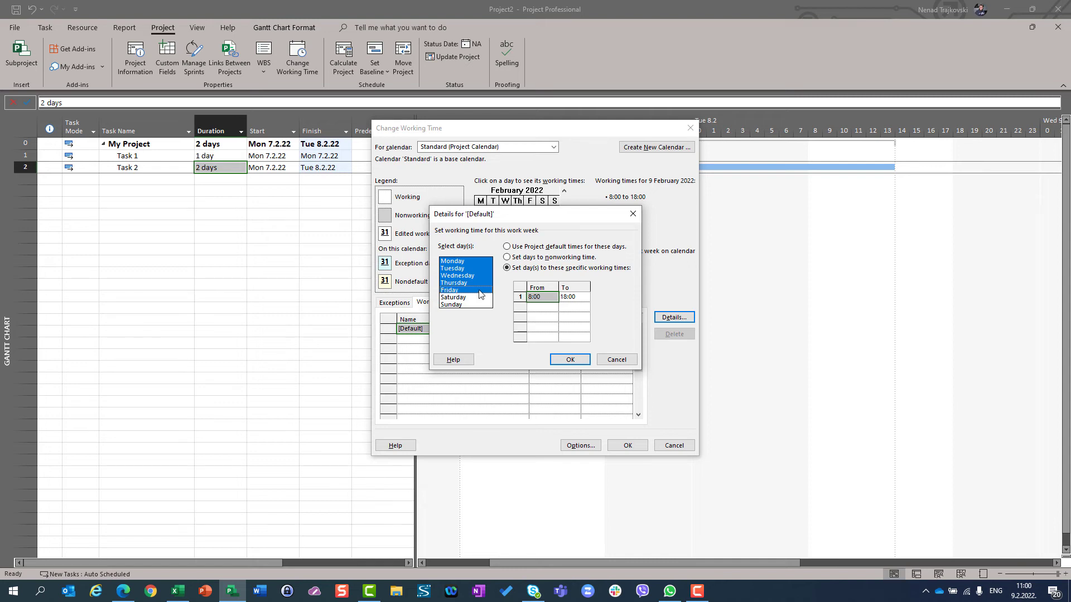
click(573, 297)
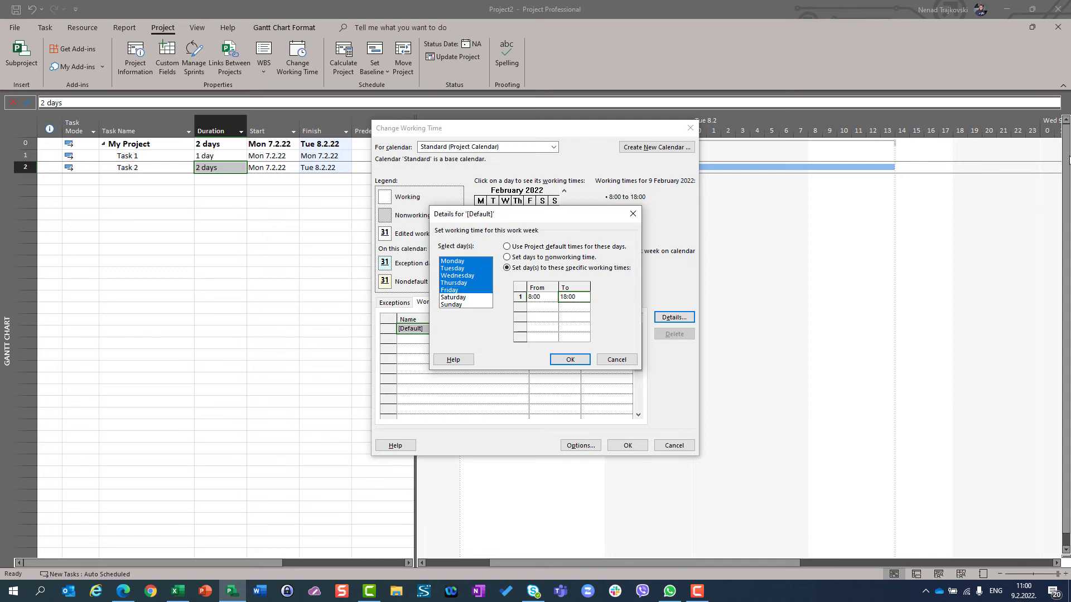
text(00:00)
click(567, 360)
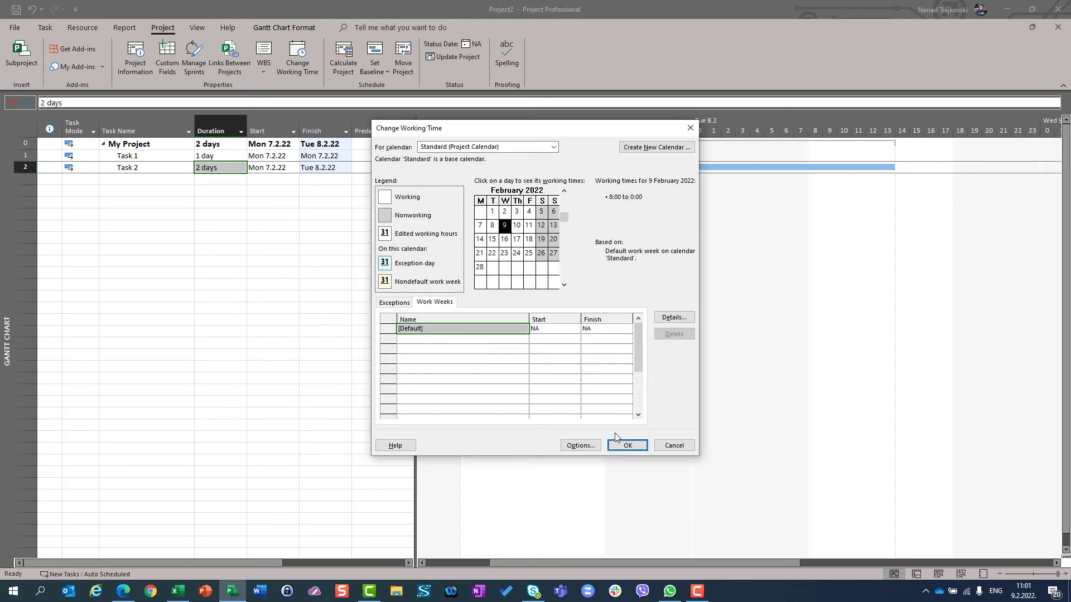
click(625, 445)
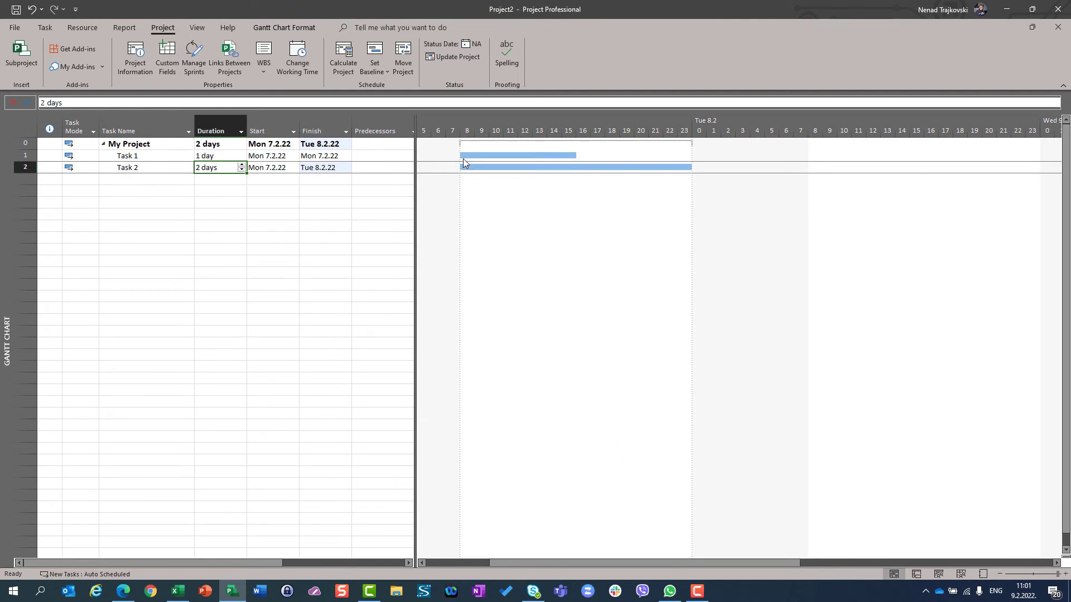
click(224, 158)
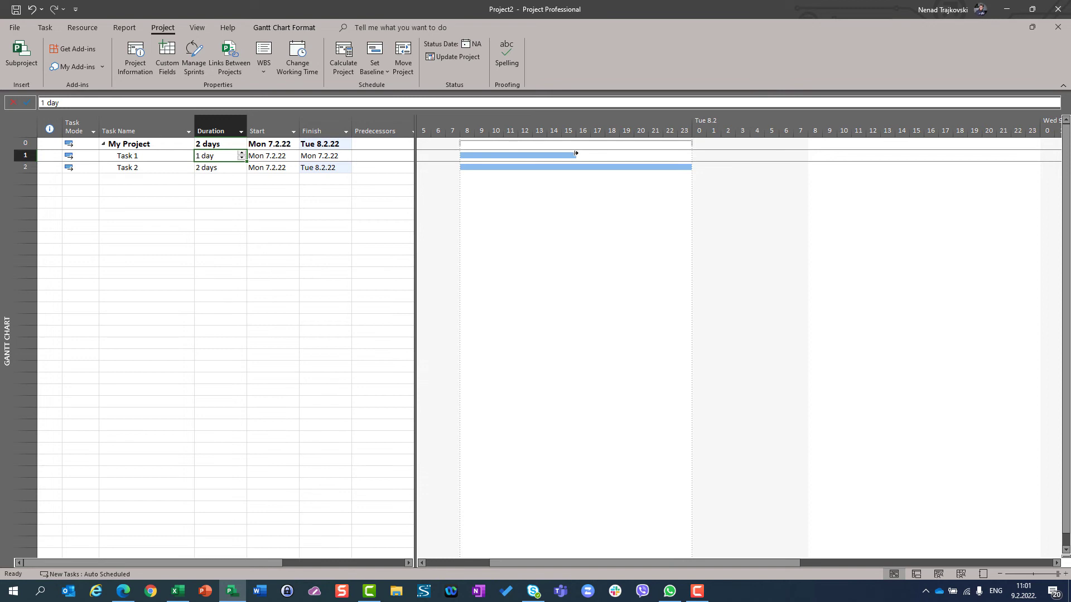
Review Task 2's duration and check the hours per day setting in the project's schedule options
click(149, 171)
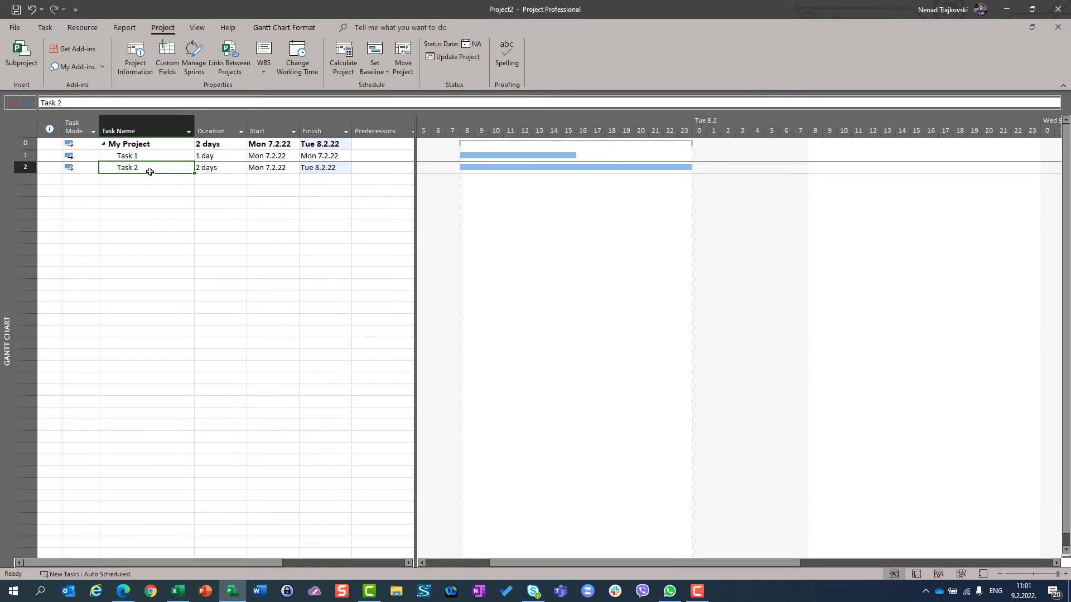
click(202, 171)
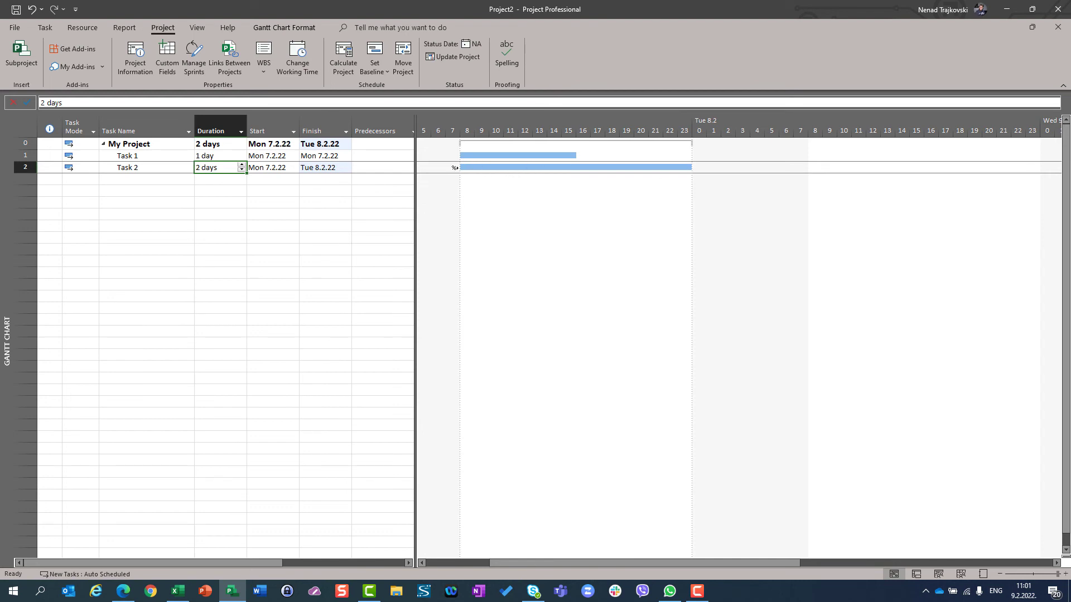
click(15, 28)
click(35, 561)
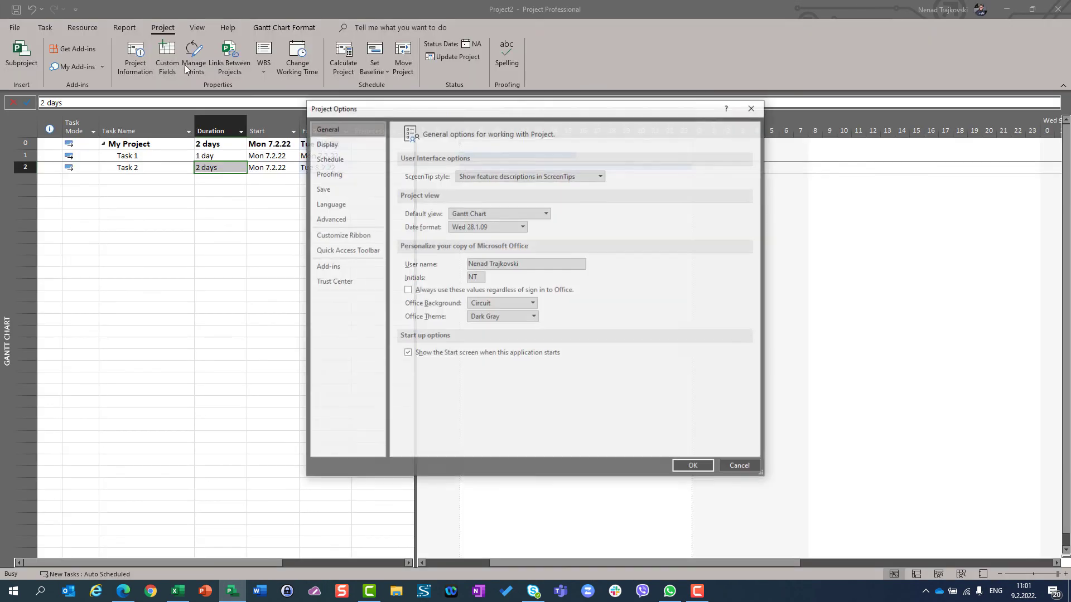
click(341, 159)
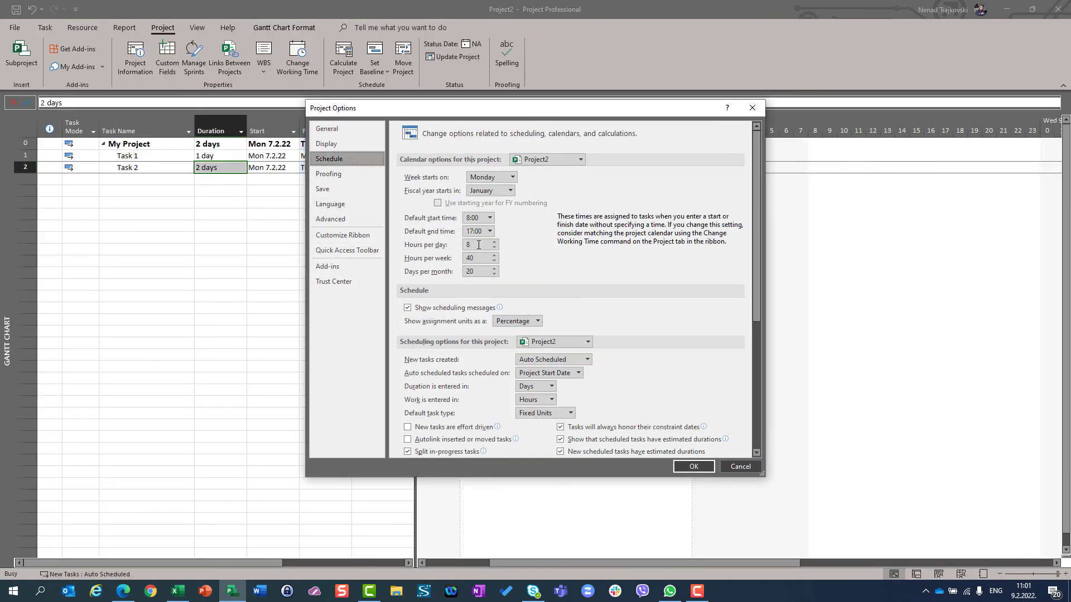
double_click(478, 247)
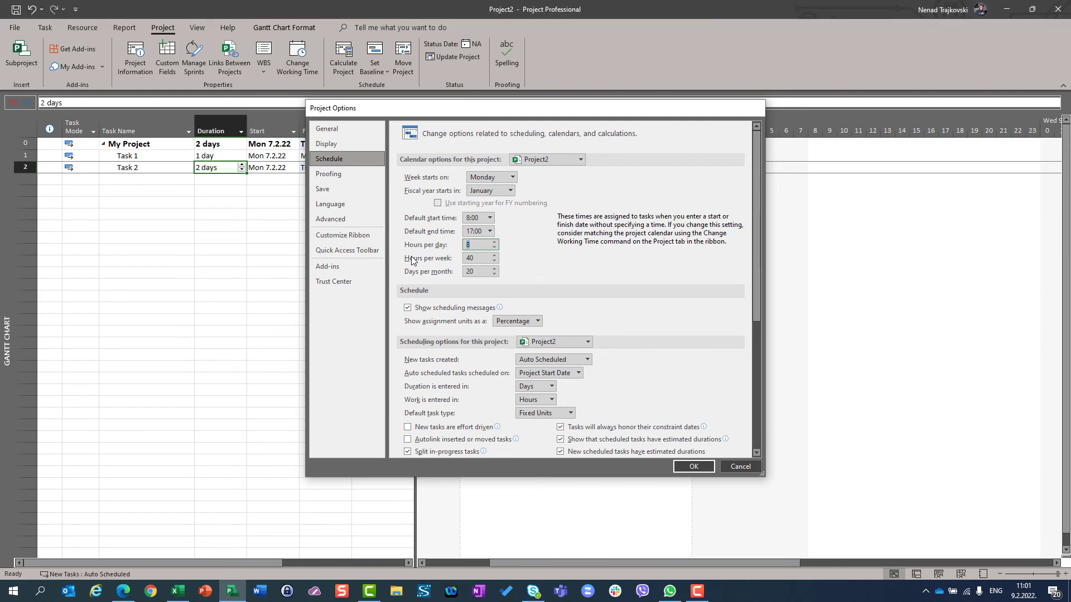
key(Return)
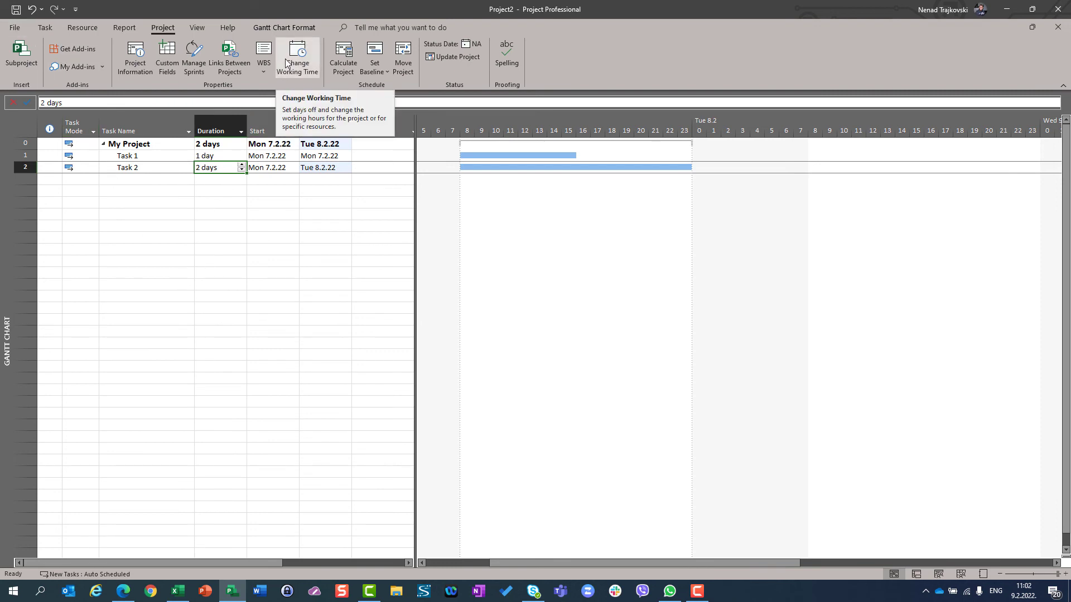
Reopen the schedule options, recheck the calendar's hours per day value and close the options without saving
click(16, 29)
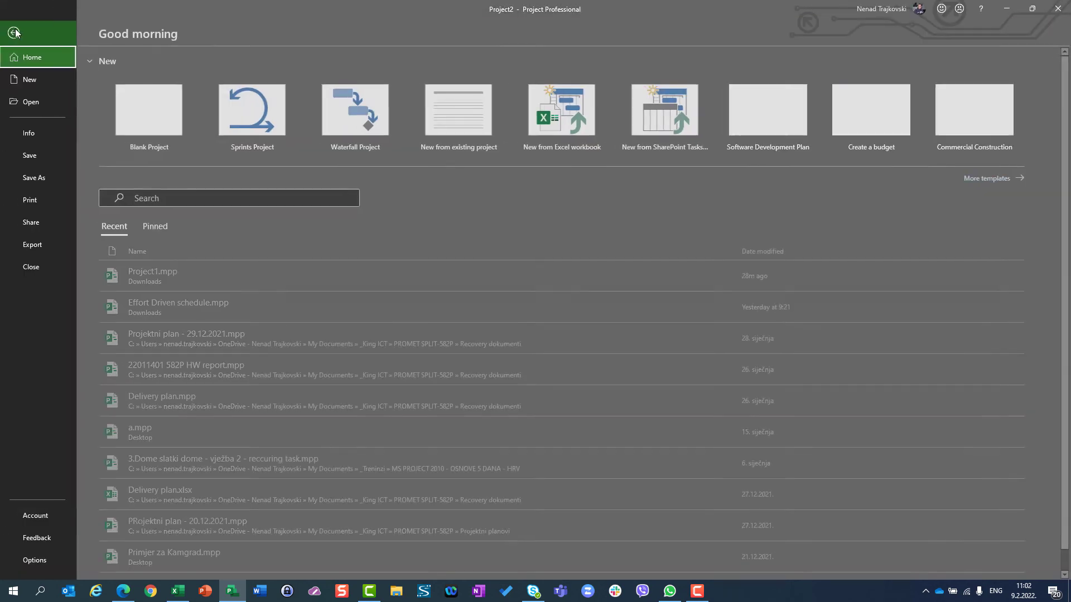
click(25, 561)
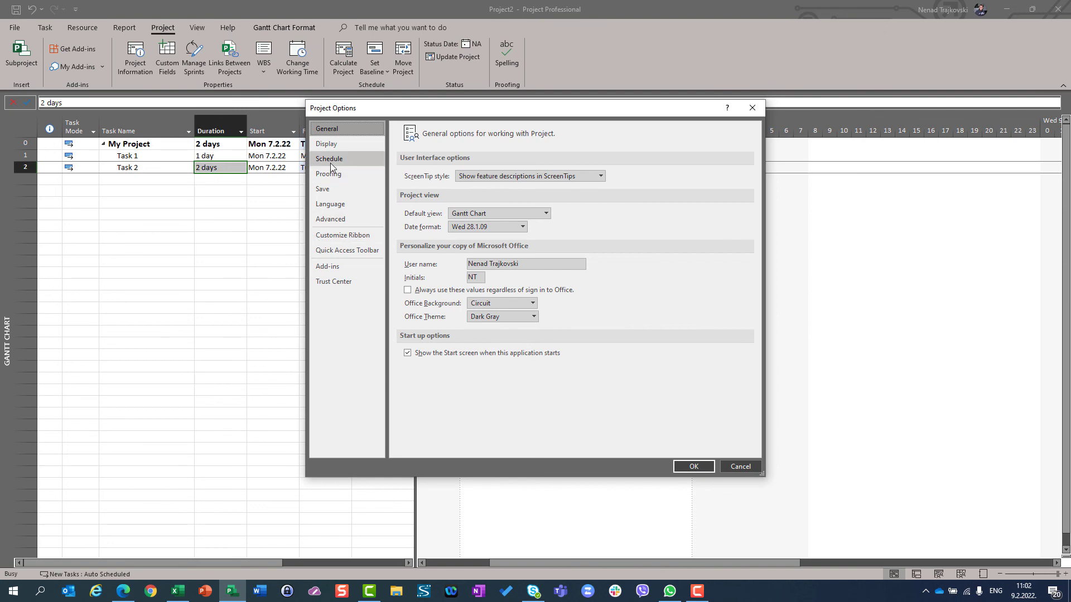
click(330, 159)
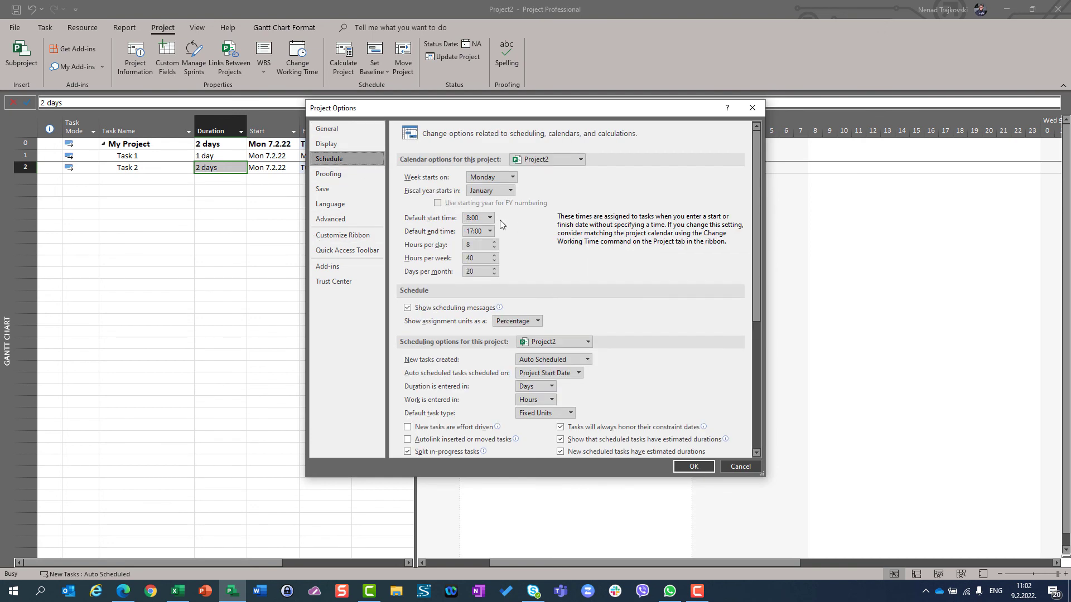
double_click(482, 245)
click(740, 467)
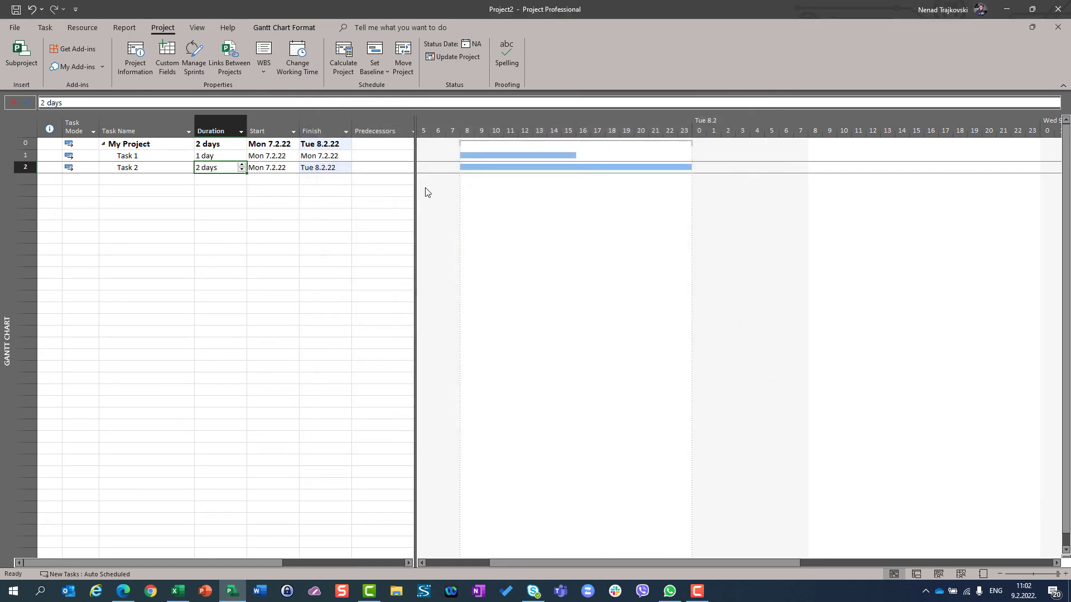
In the Standard calendar's default work week, switch Monday to Friday to the Project default working times
click(301, 59)
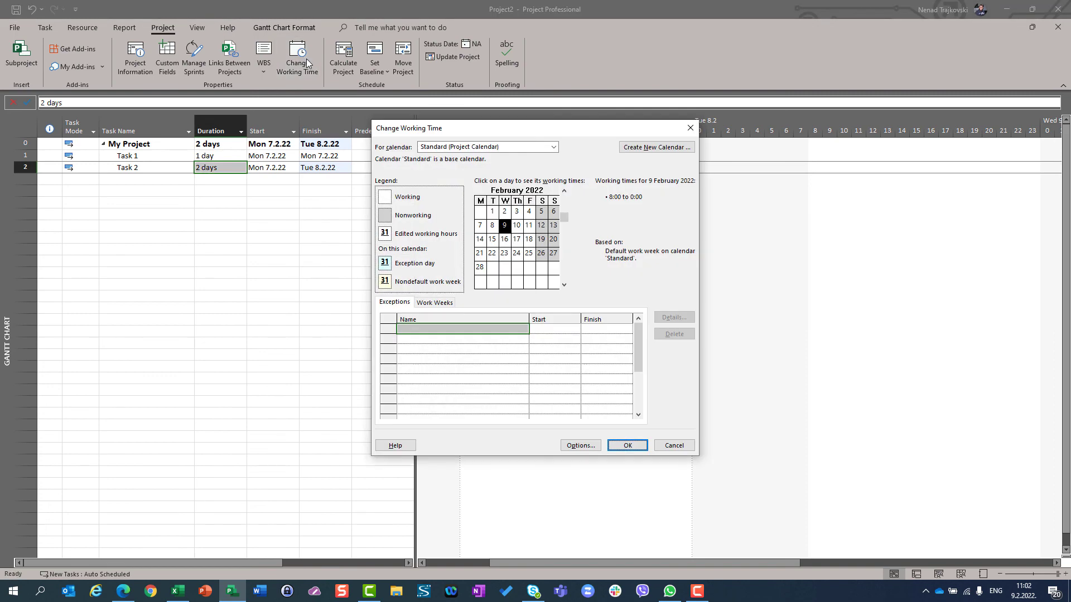
click(442, 302)
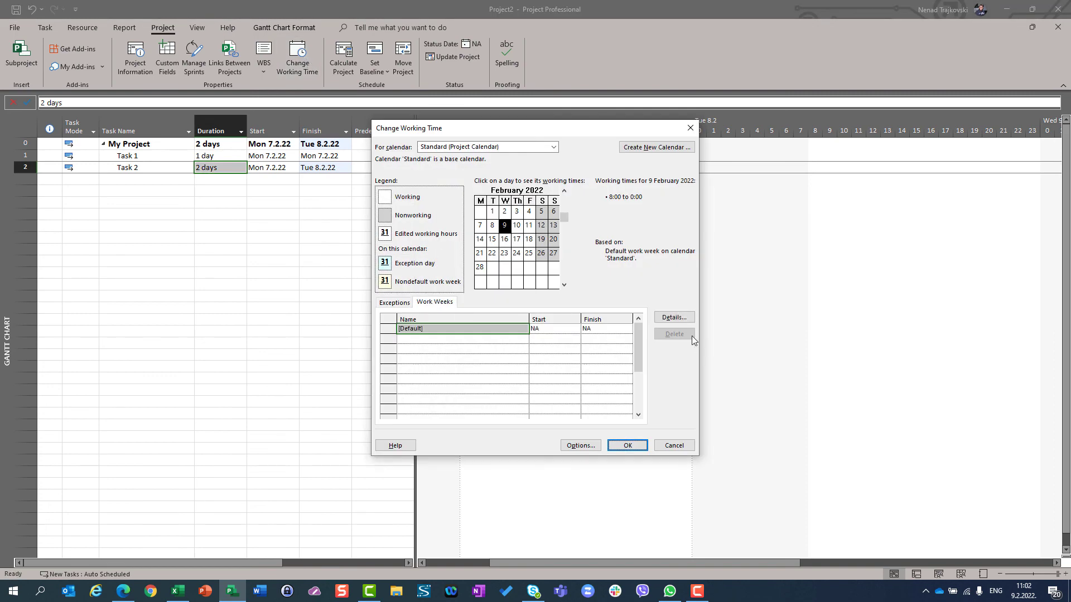
click(671, 320)
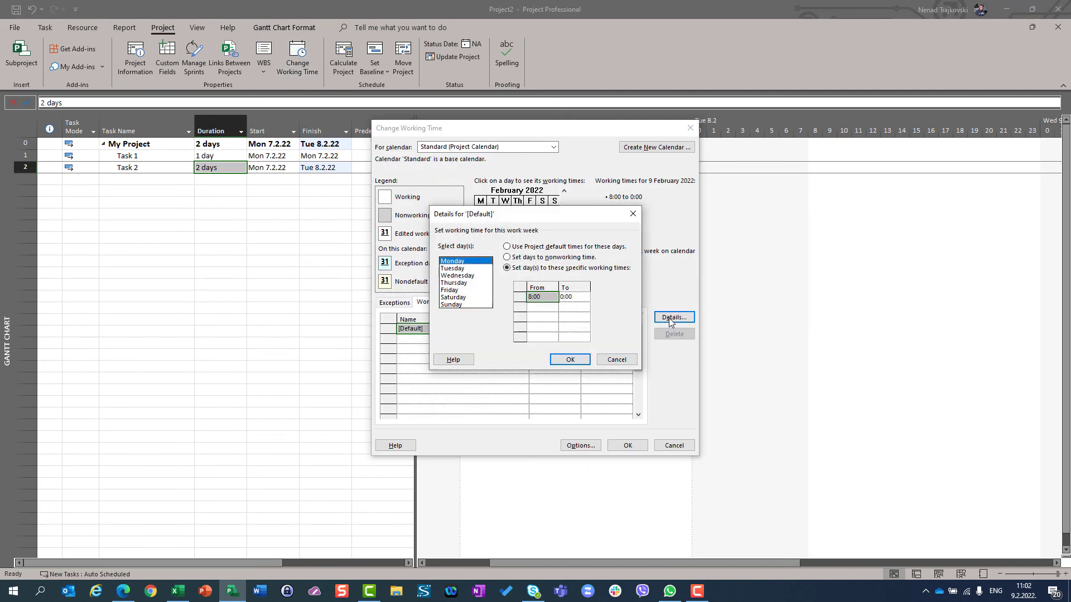
shift+click(458, 291)
click(508, 247)
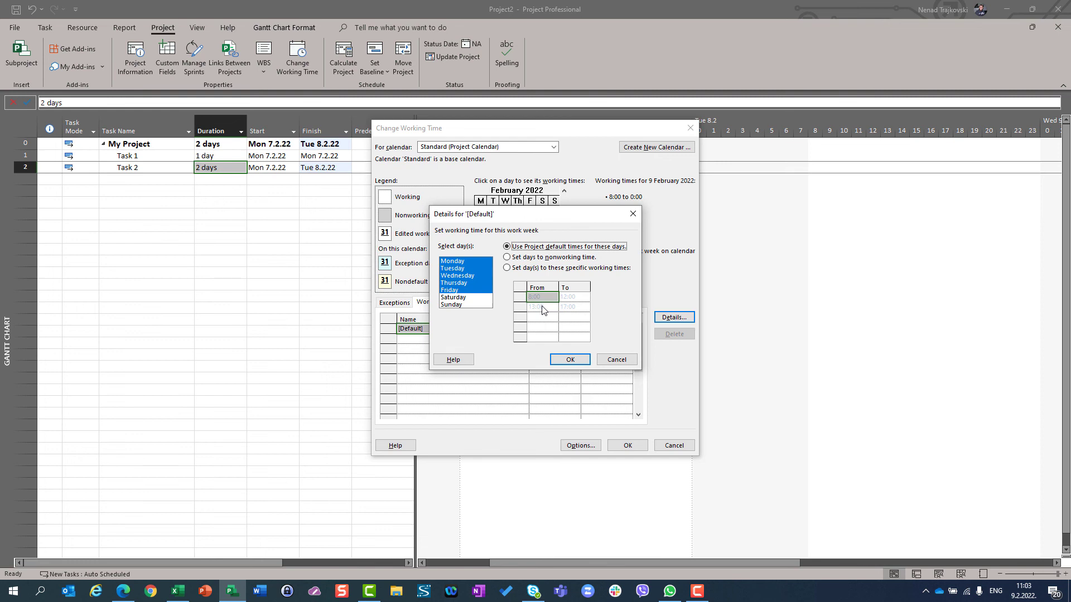
Give Monday to Friday specific working times of 8:00 to 13:00 and 14:00 to 17:00, and apply the calendar changes
click(507, 268)
click(577, 300)
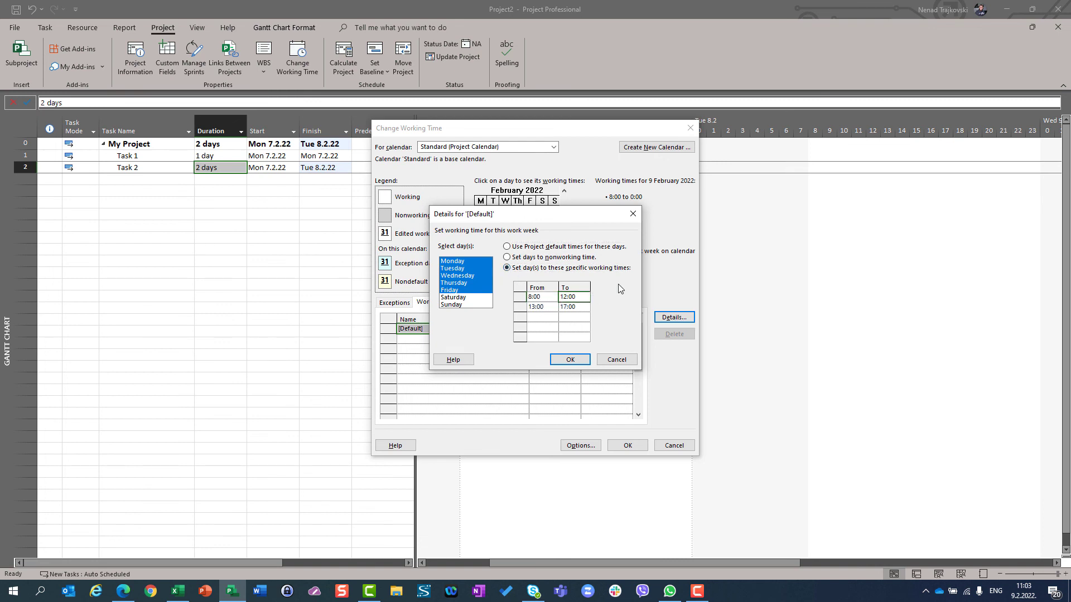
text(13:00)
click(542, 308)
text(14:00)
click(539, 297)
click(579, 308)
click(570, 360)
click(628, 445)
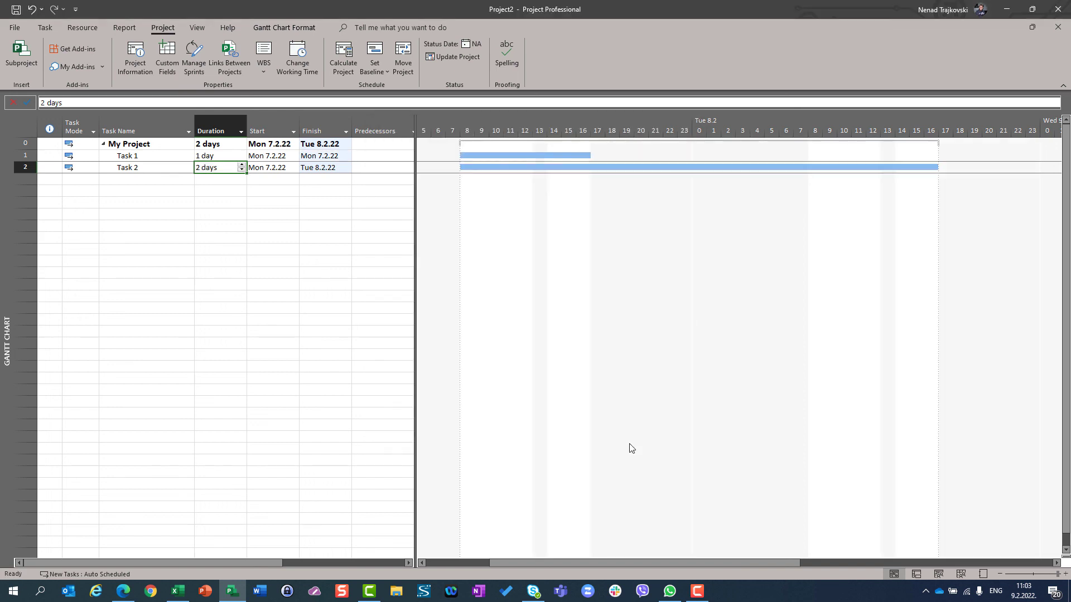